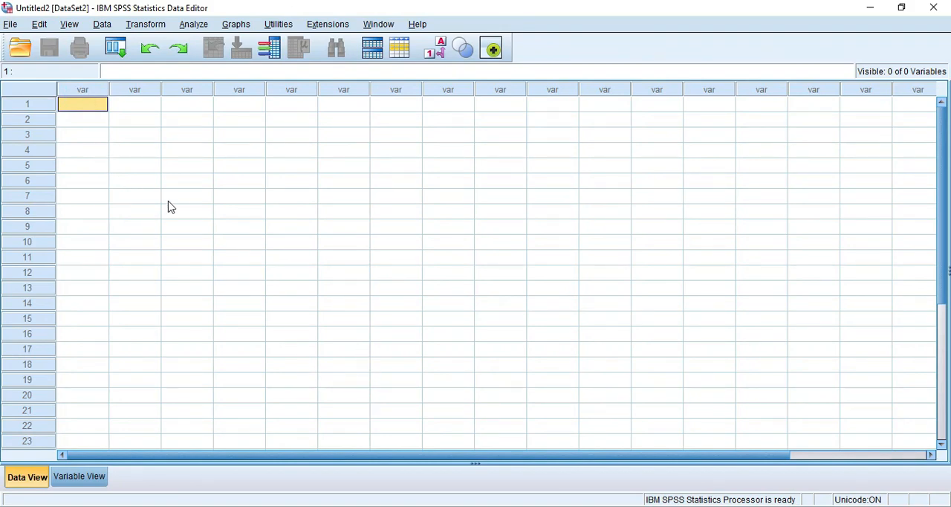
click(11, 24)
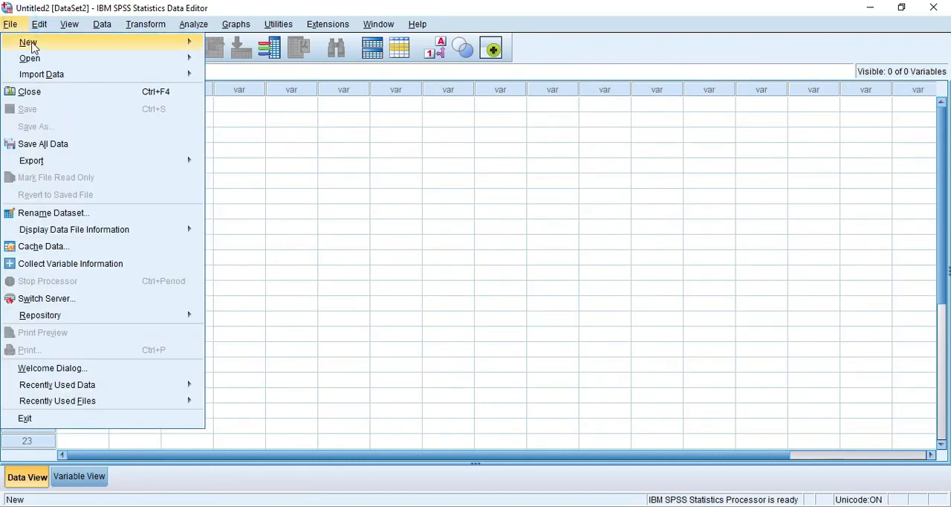
mouse_move(64, 78)
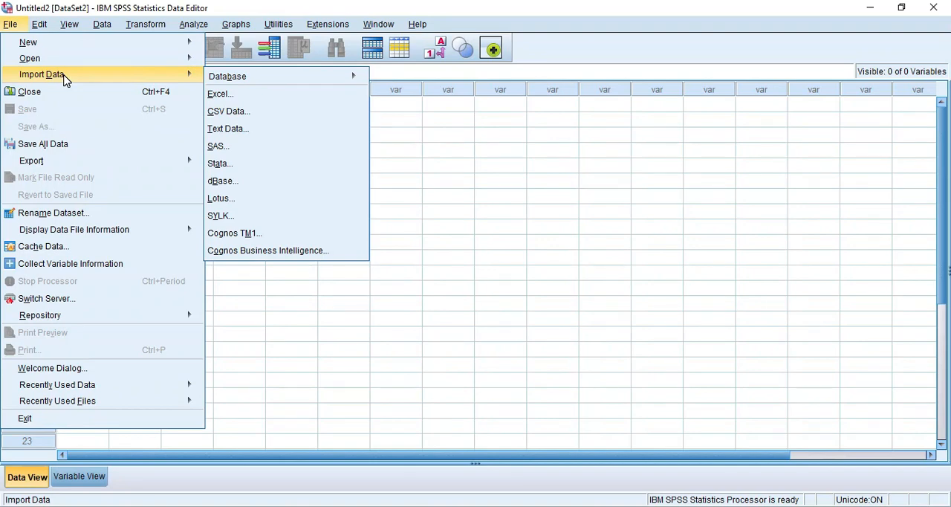
mouse_move(67, 59)
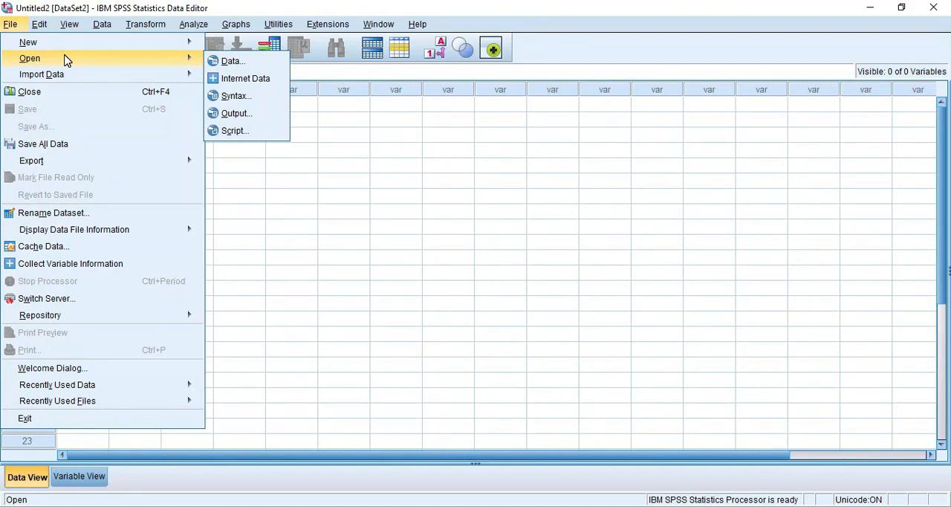
click(236, 62)
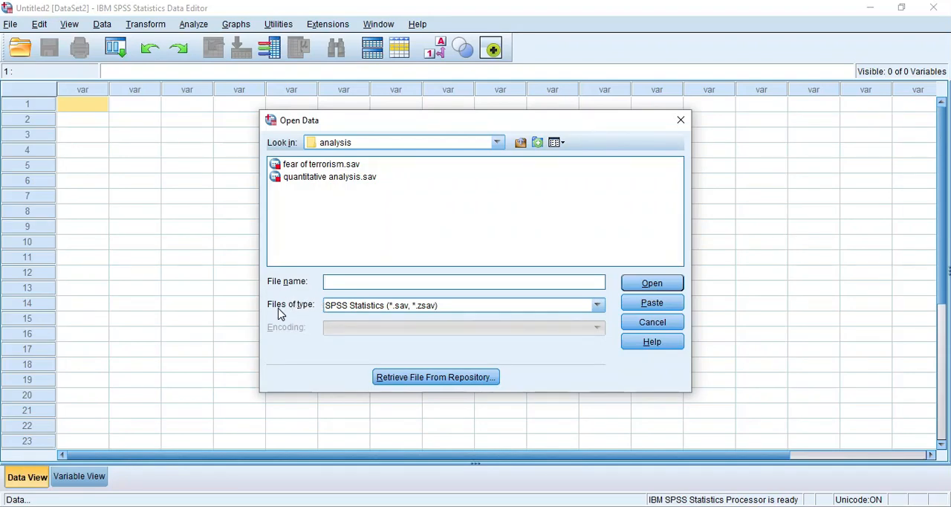
click(595, 306)
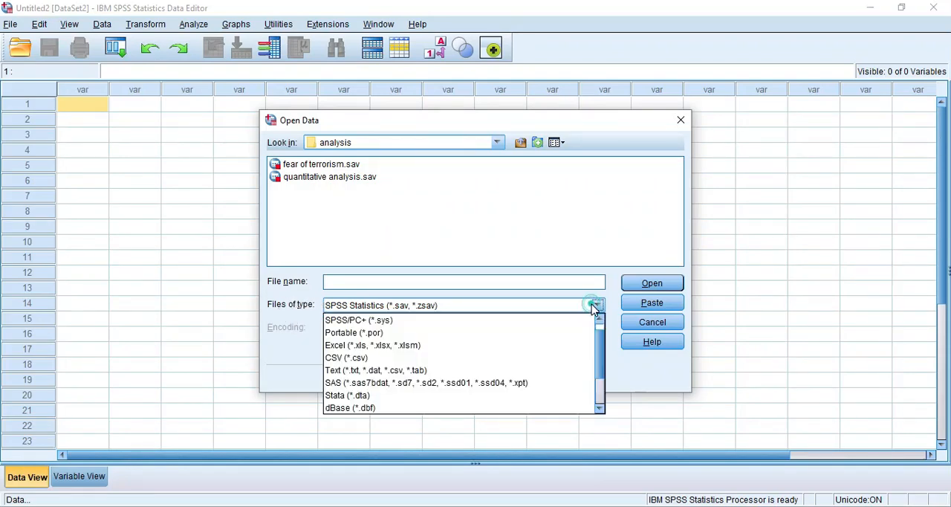
click(336, 346)
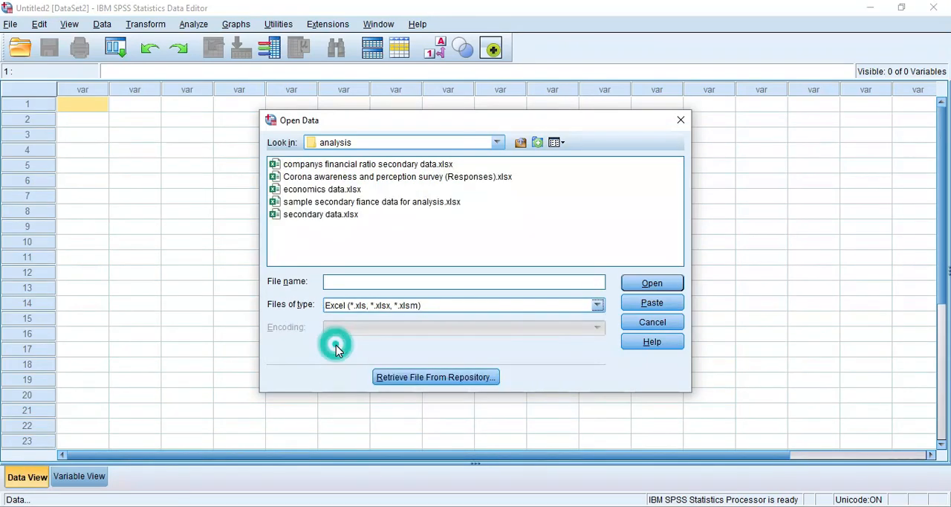
click(342, 202)
click(658, 288)
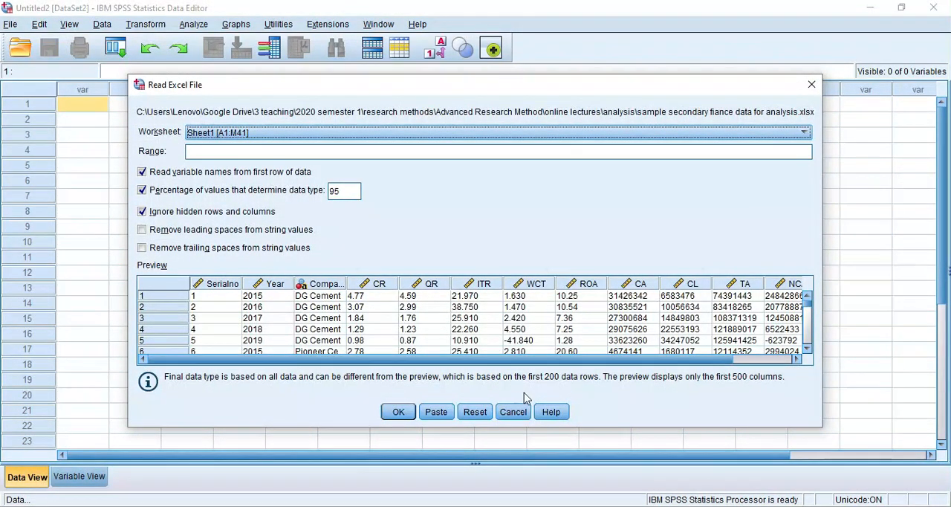
click(518, 414)
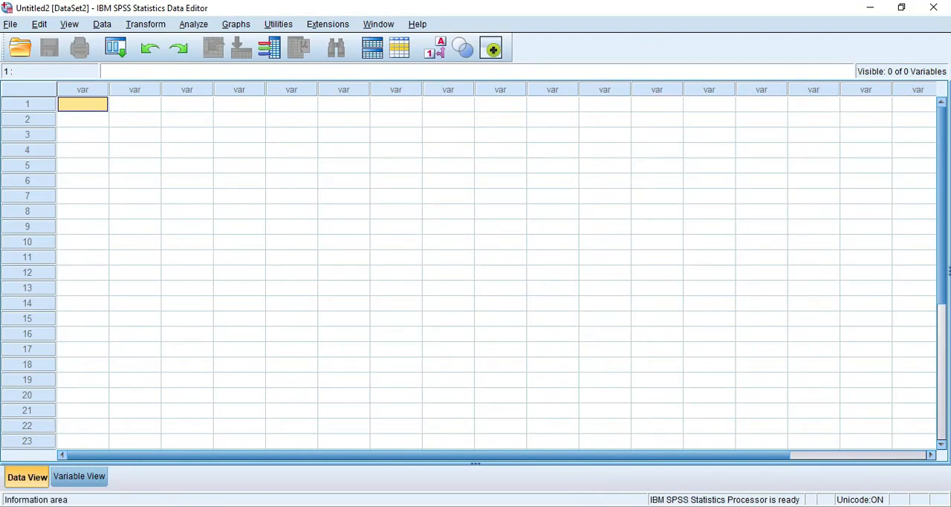
- Switch to the Excel workbook "sample secondary fiance data for analysis.xlsx" and rename the header in M1 on Sheet1 as NCA_TA
click(541, 506)
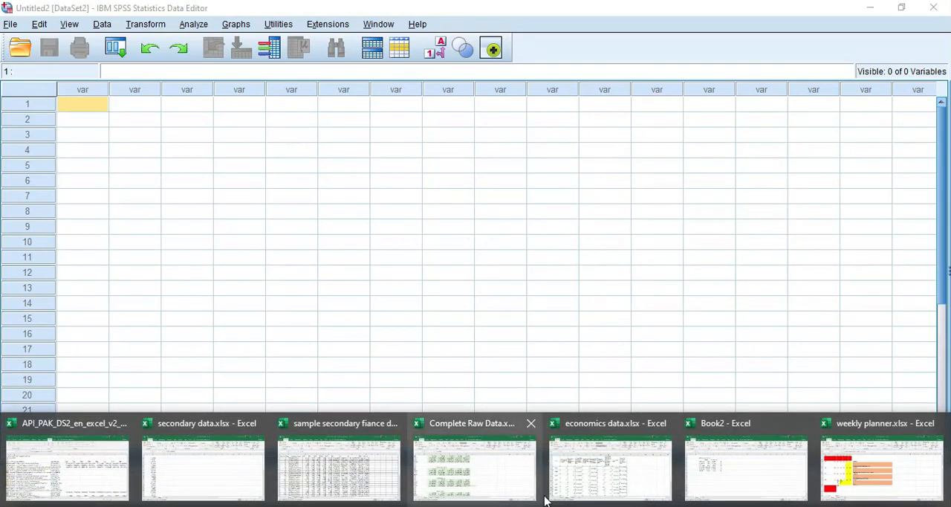
click(335, 472)
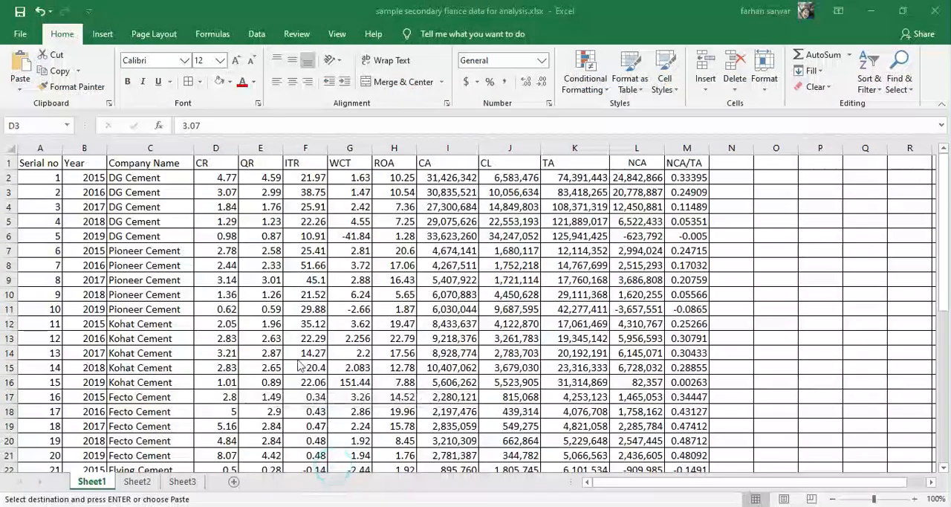
scroll(238, 266, down, 9)
scroll(238, 265, down, 5)
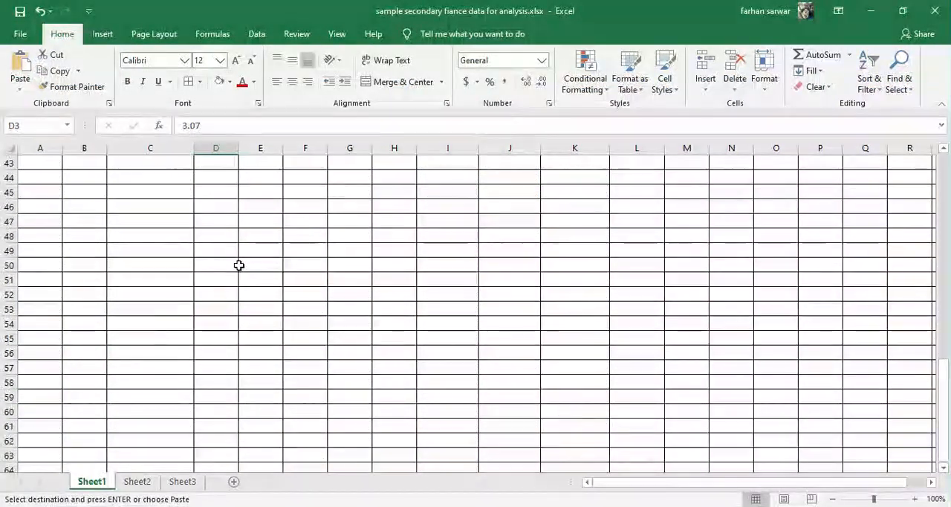
scroll(238, 266, up, 14)
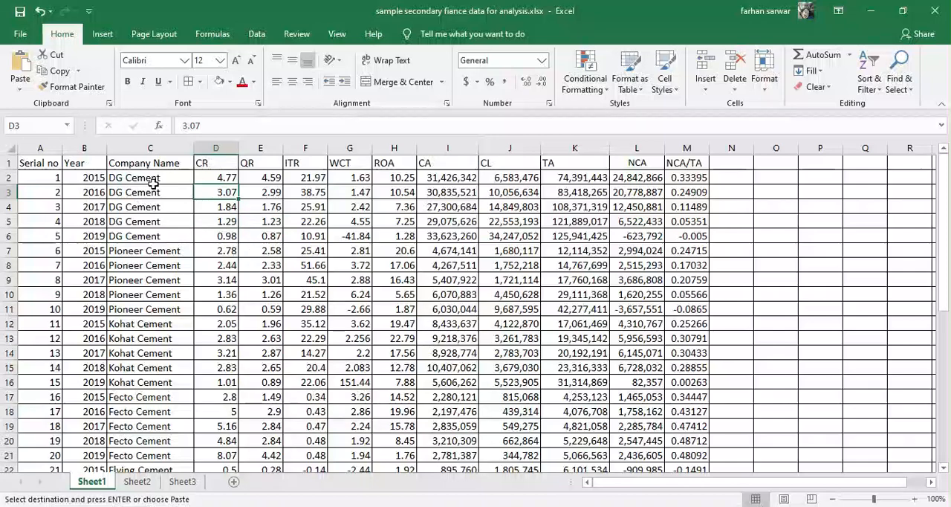
drag(39, 164, 682, 168)
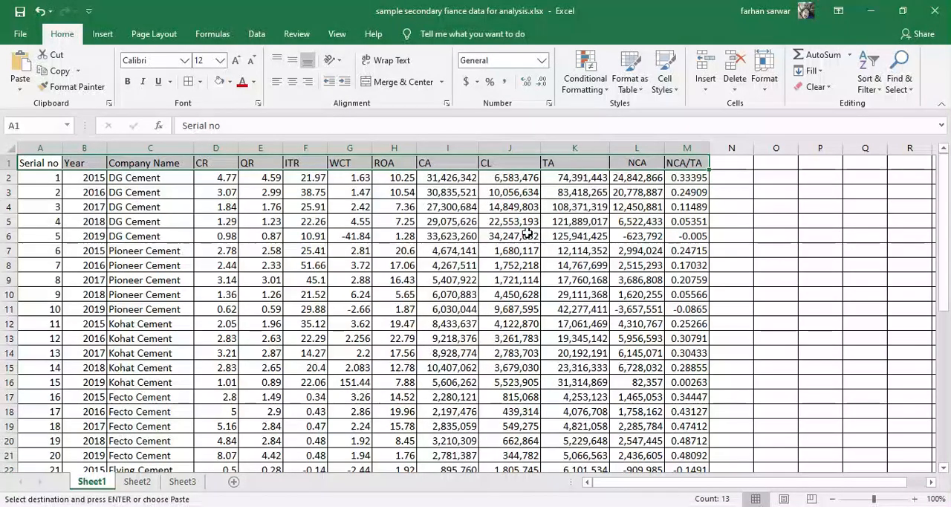
click(691, 177)
double_click(691, 184)
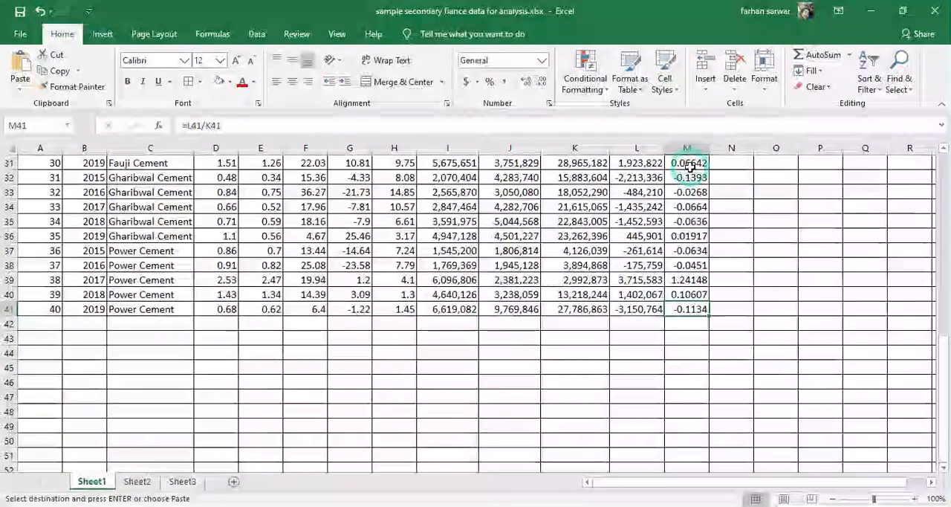
scroll(649, 223, up, 8)
double_click(684, 162)
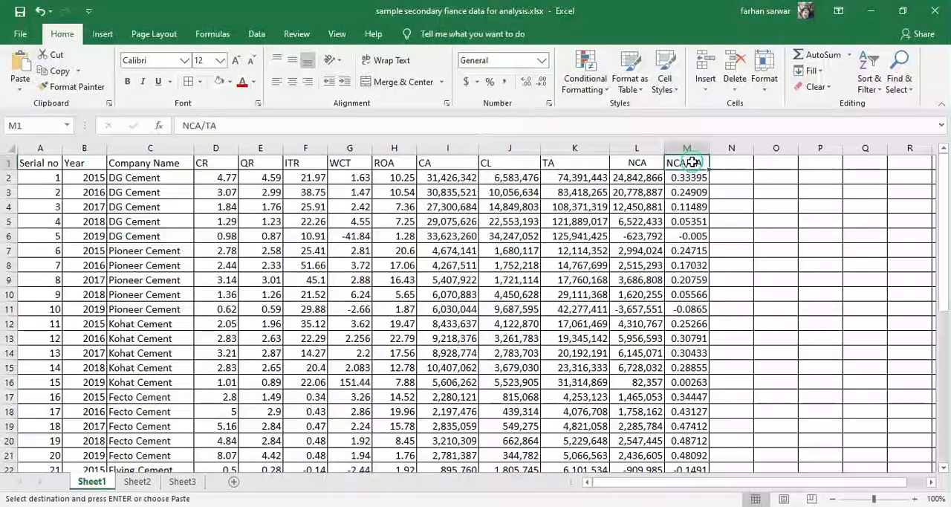
key(BackSpace)
text(_)
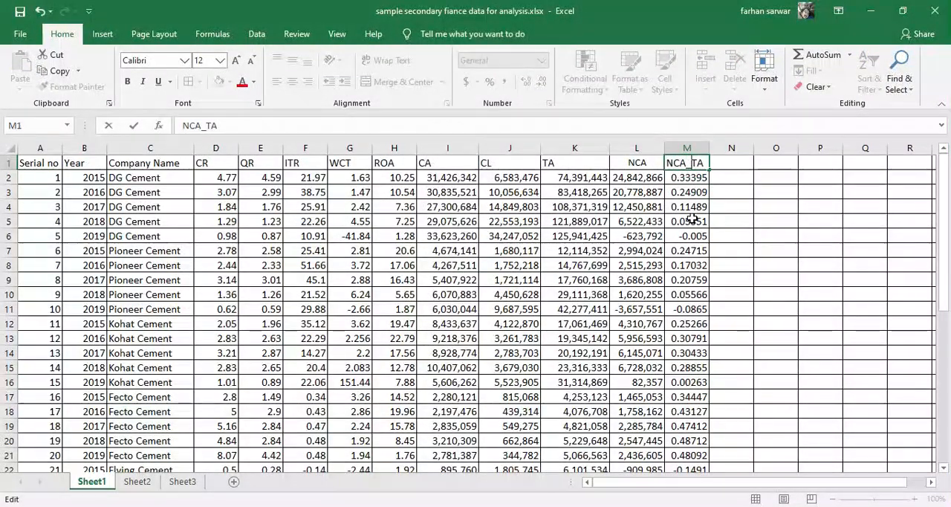
- Replace the spaces with underscores in two Sheet1 headers: Company_Name in C1 and Serial_no in A1
double_click(153, 164)
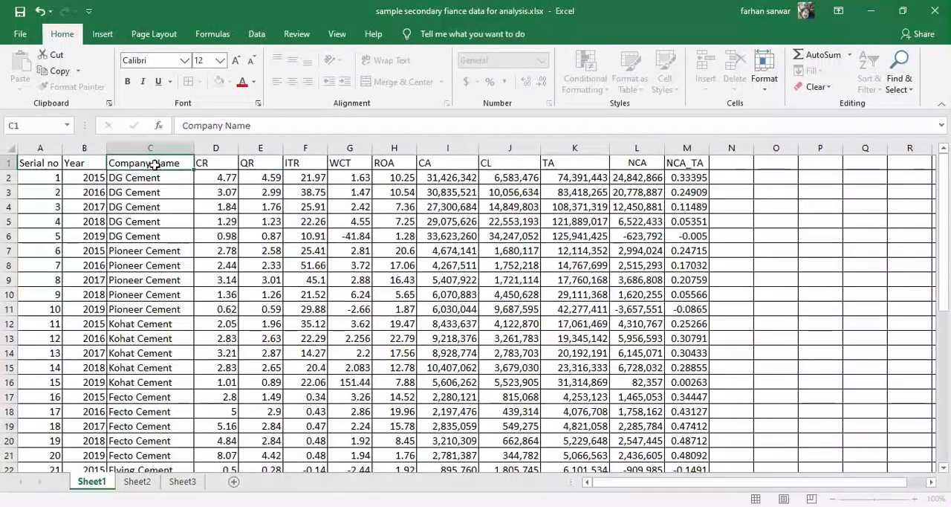
key(BackSpace)
text(_)
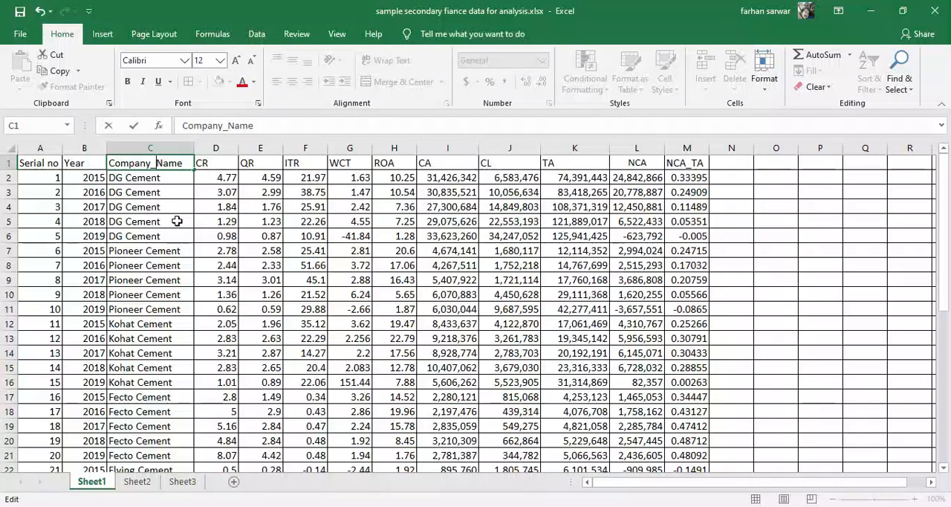
double_click(34, 163)
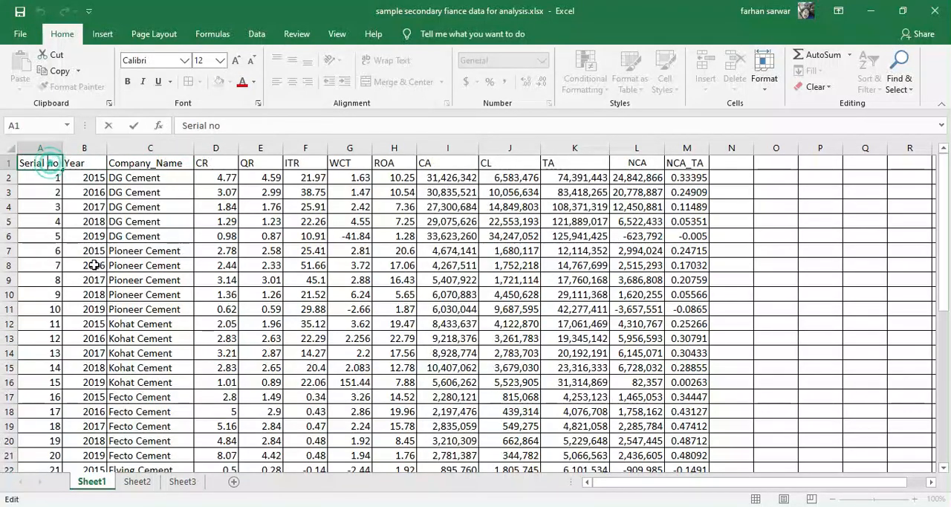
key(BackSpace)
text(_)
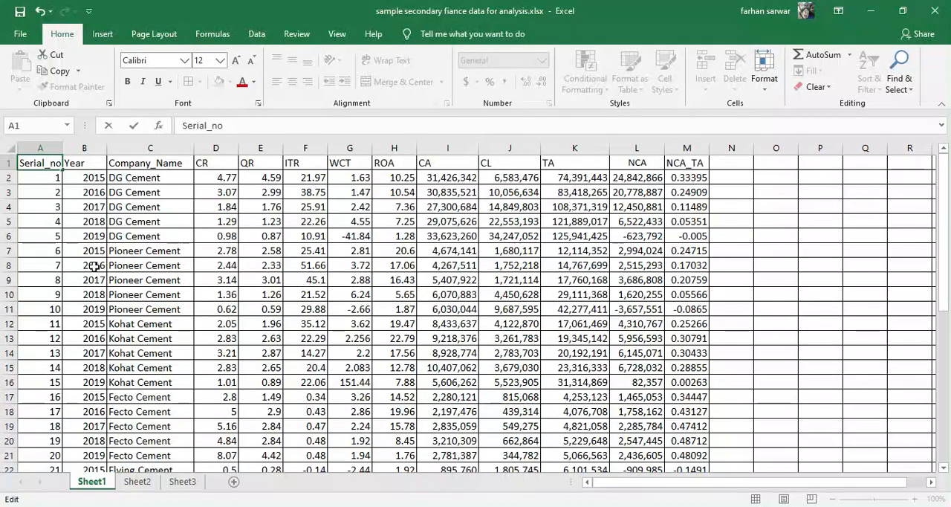
click(46, 190)
- Copy the header row A1:M1 from Sheet1 and paste it transposed into Sheet2 starting at cell B2
drag(45, 164, 671, 169)
key(ctrl+c)
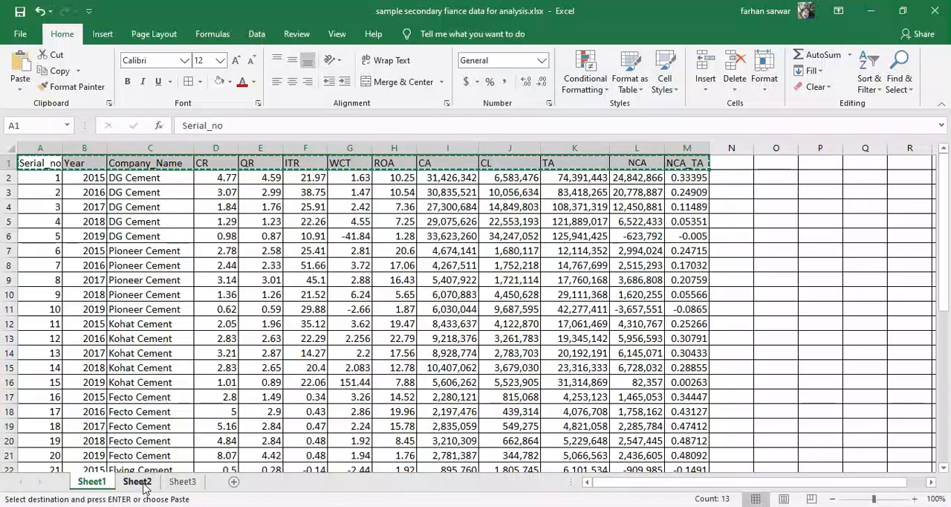
click(138, 482)
click(85, 174)
right_click(85, 176)
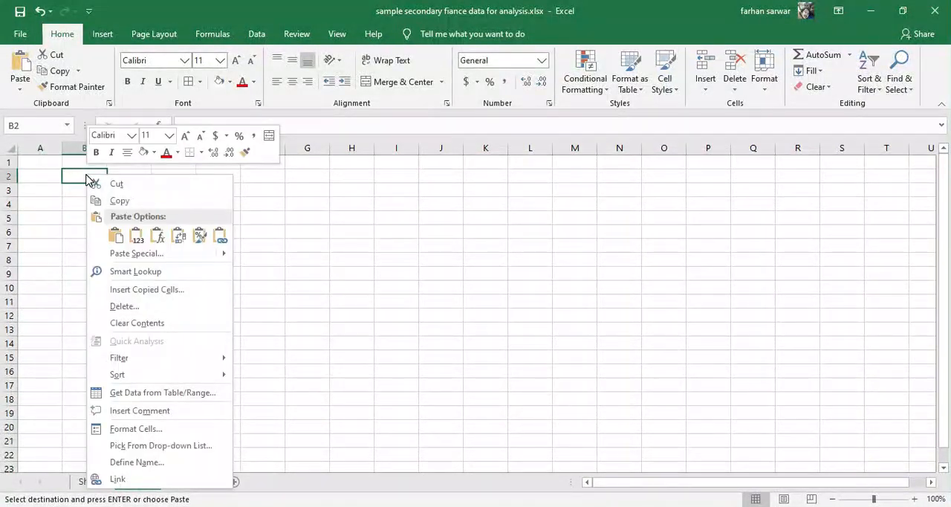
click(179, 237)
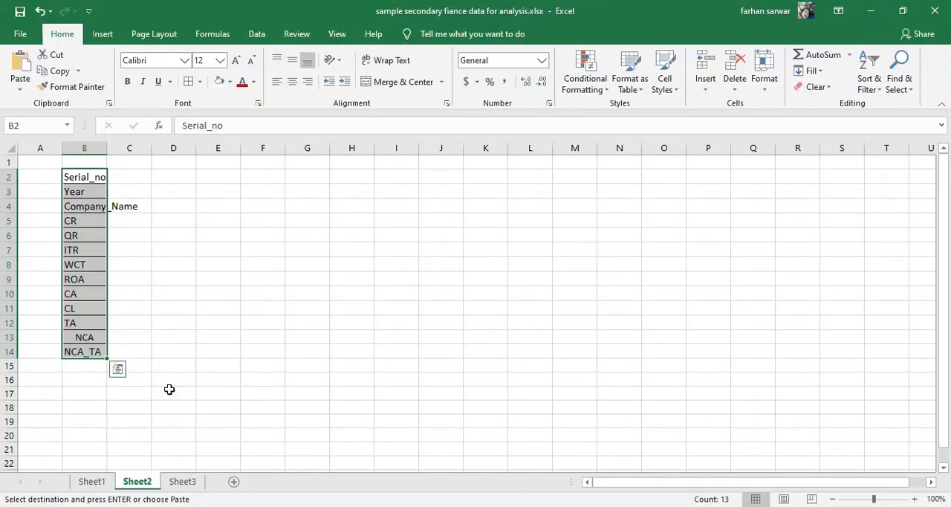
click(82, 338)
click(87, 354)
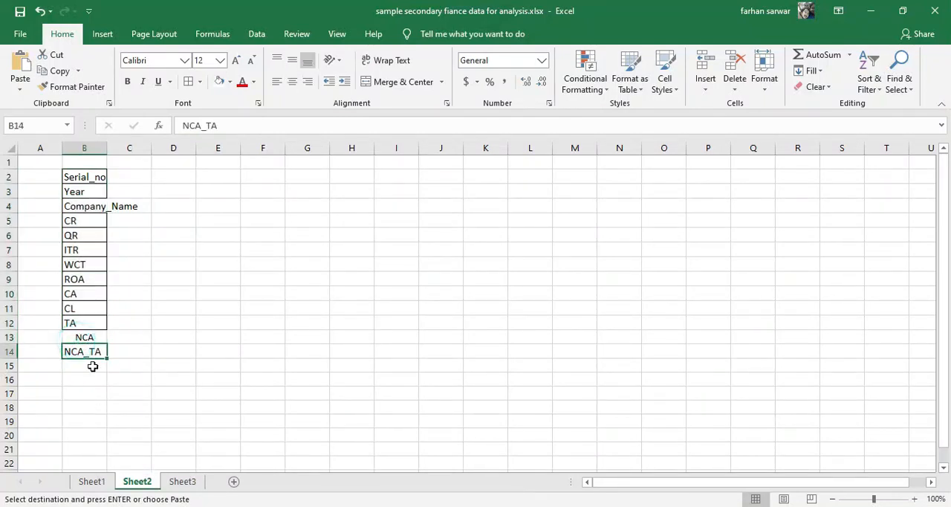
double_click(79, 336)
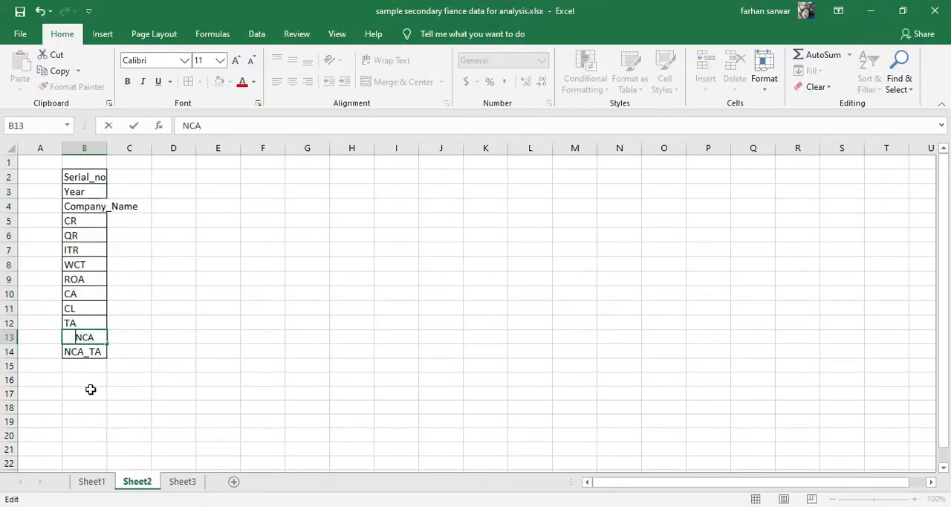
click(129, 294)
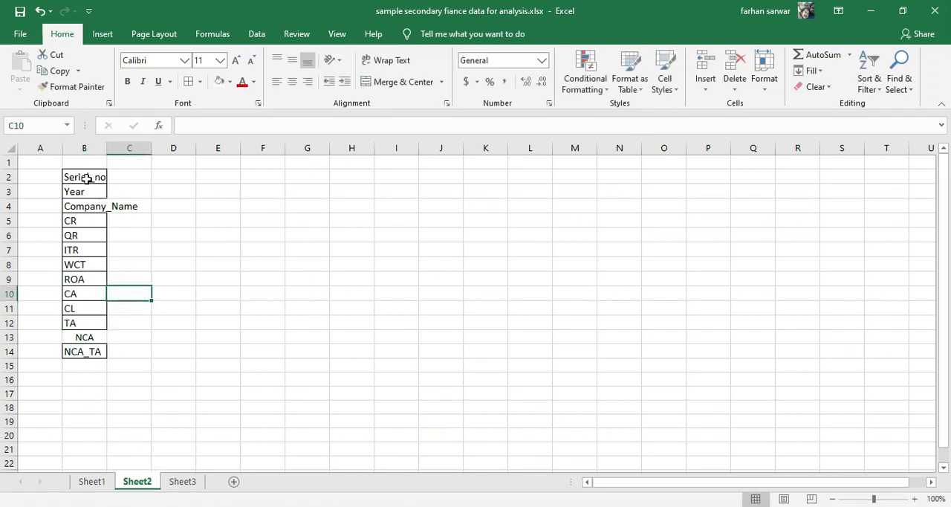
- Copy the variable names in B2:B14 on Sheet2 and paste them into the Name column of the untitled SPSS dataset's Variable View
drag(83, 176, 83, 349)
key(ctrl+c)
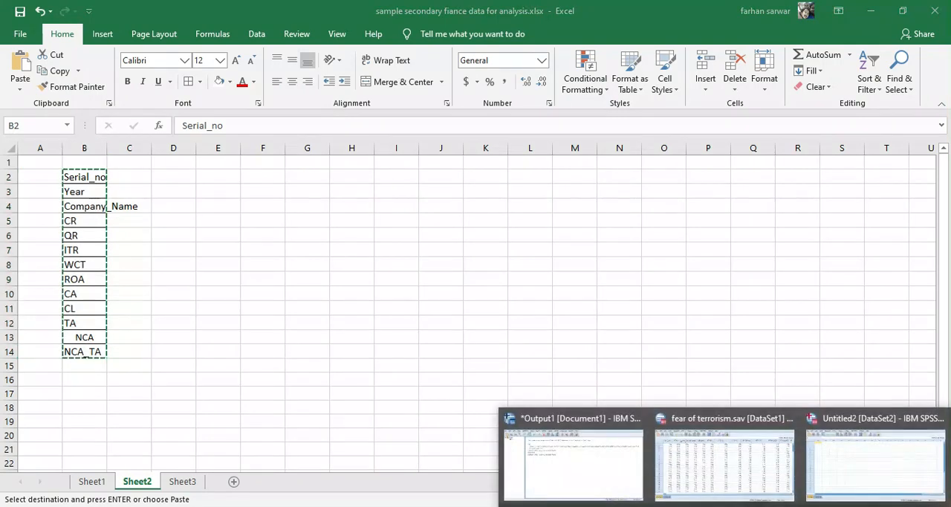
click(872, 479)
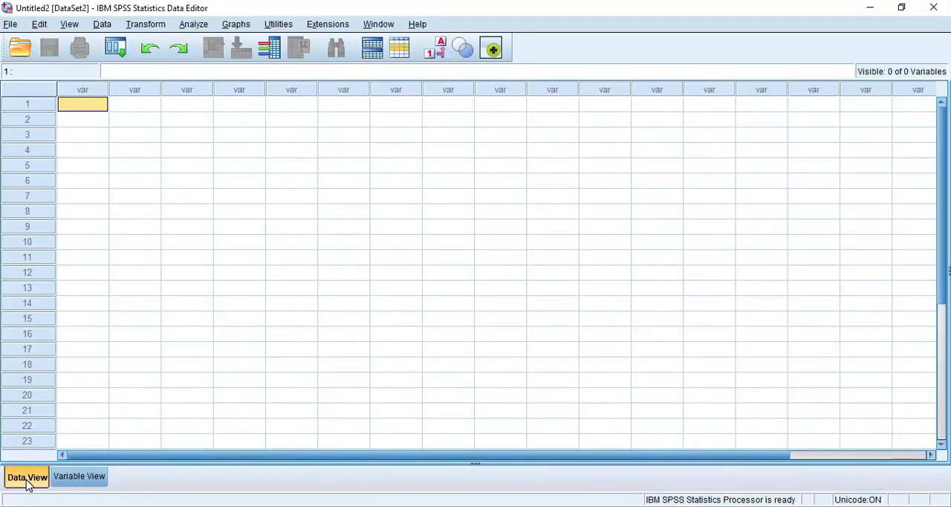
click(93, 476)
click(93, 90)
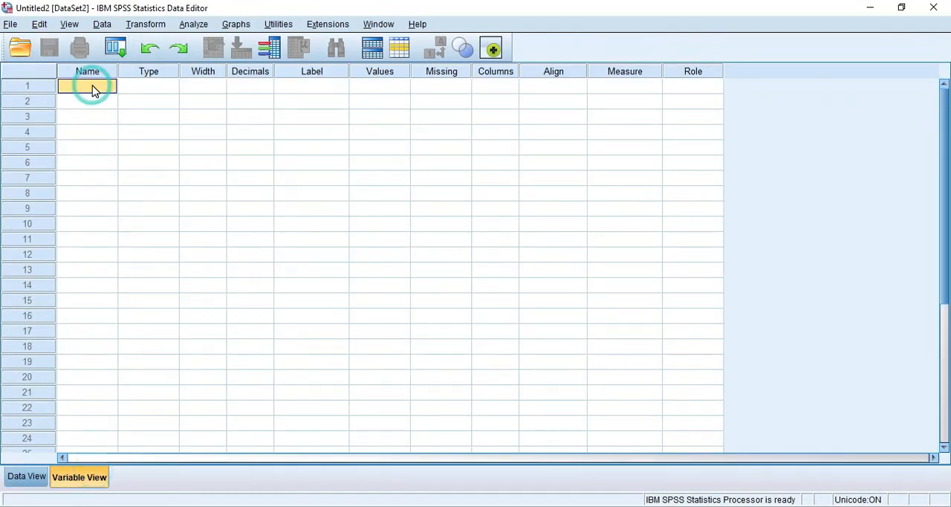
key(ctrl+v)
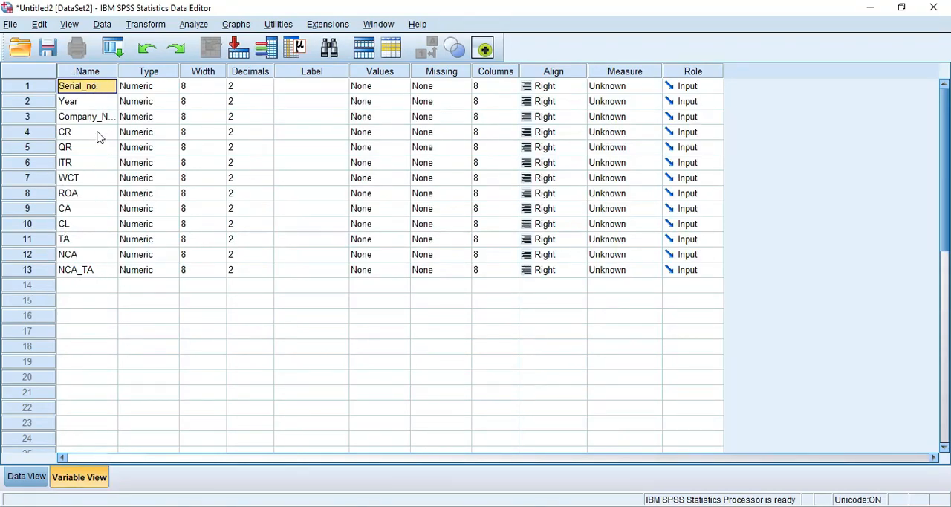
- Copy all data rows below the headers on Excel's Sheet1 and paste them into the SPSS Data View from the first Serial_no cell
click(26, 479)
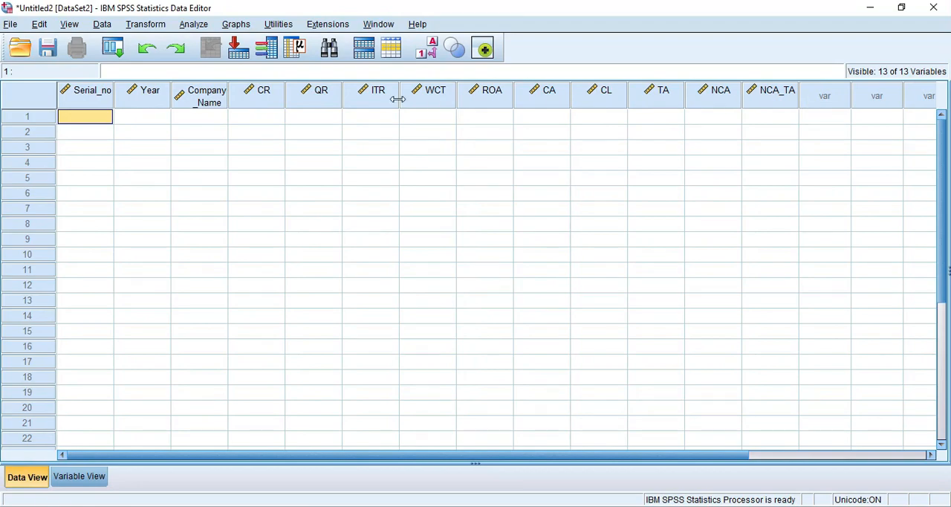
key(alt+Tab)
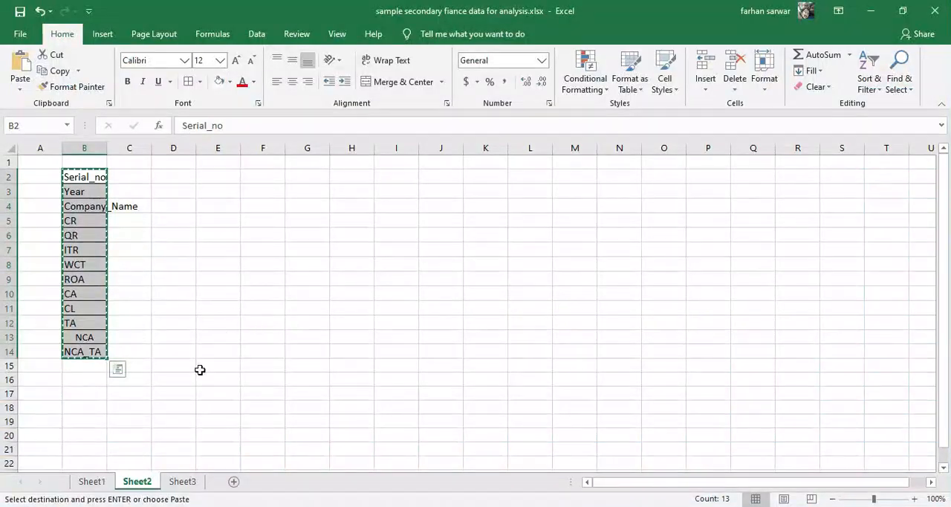
click(92, 481)
drag(37, 168, 676, 441)
key(ctrl+c)
key(alt+Tab)
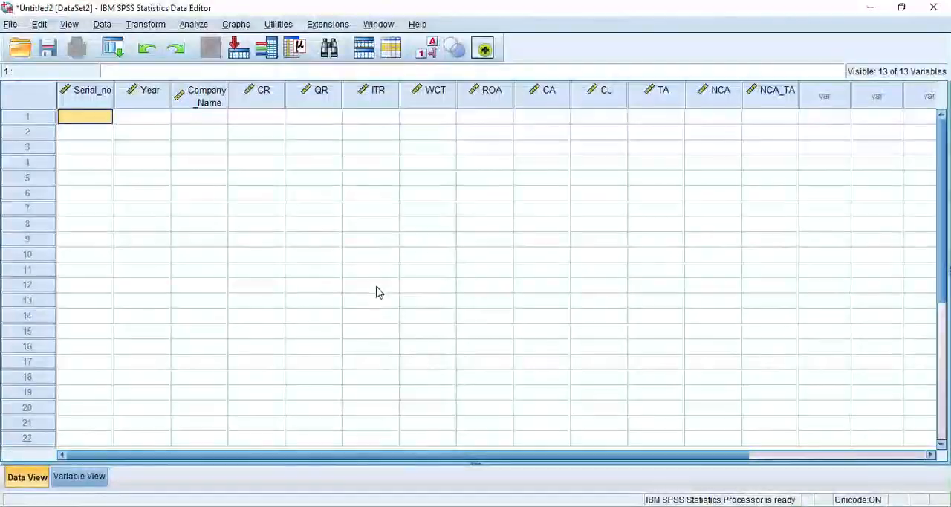
key(ctrl+v)
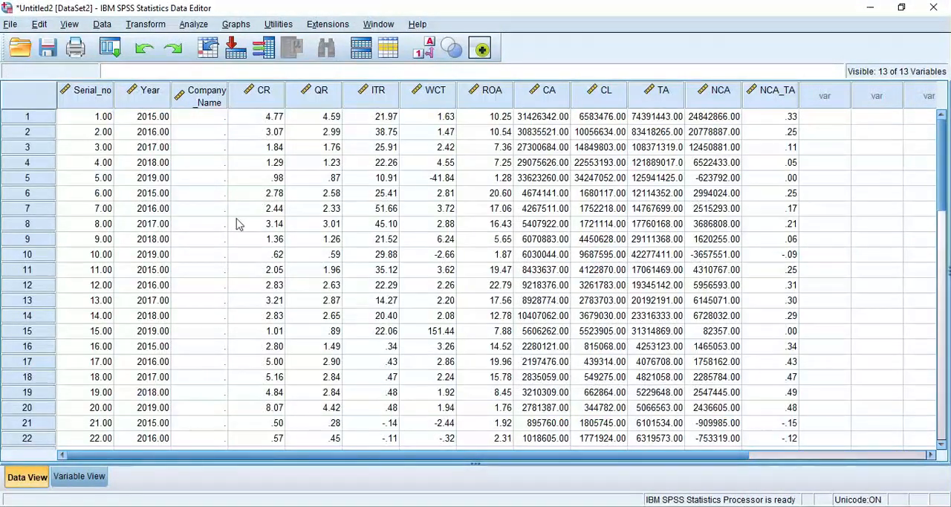
scroll(226, 223, down, 2)
- Set the decimals in Variable View to 3 for CA and 1 for WCT
click(81, 476)
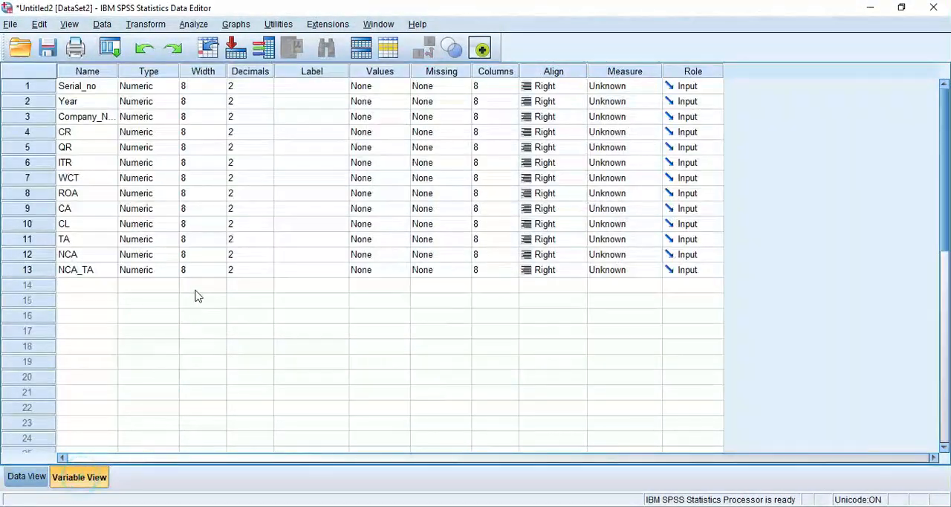
click(255, 255)
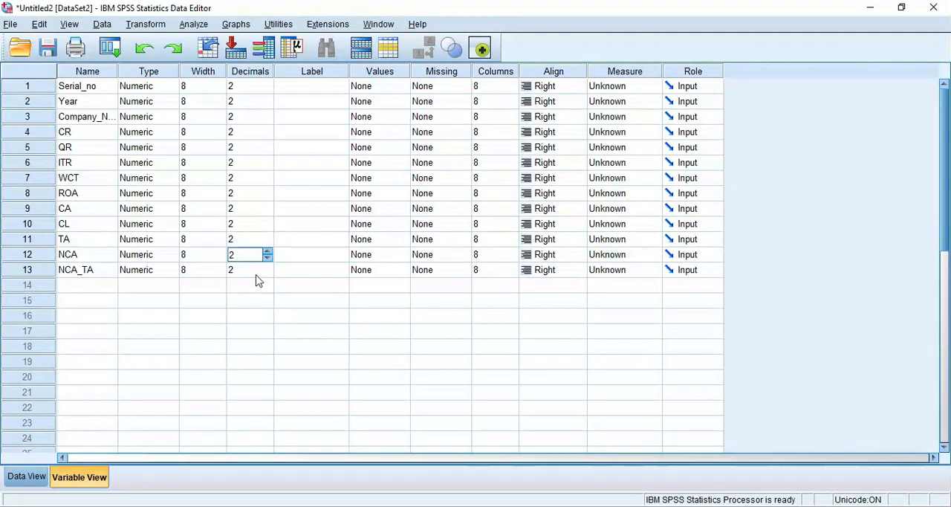
click(254, 272)
click(255, 256)
click(259, 229)
click(264, 205)
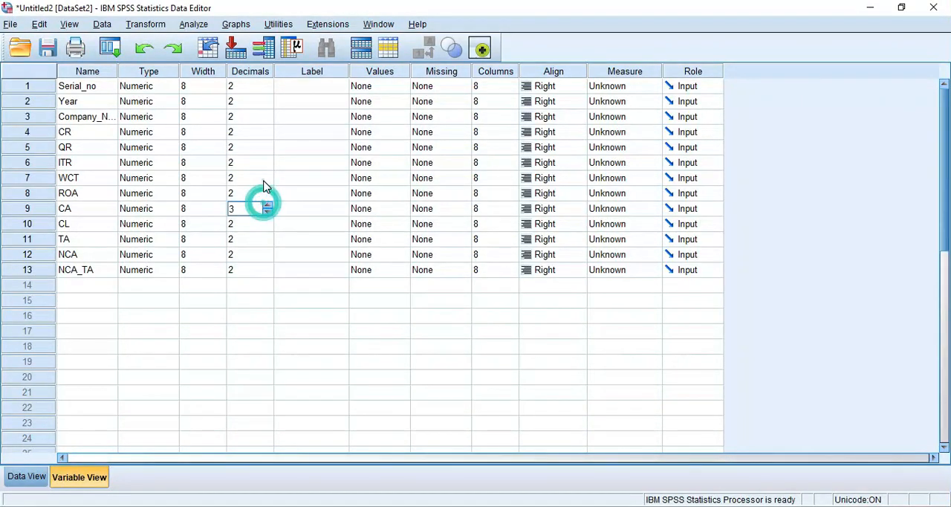
click(264, 181)
- Review the pasted values in Data View, checking the numeric columns and the Company_Name column
click(27, 475)
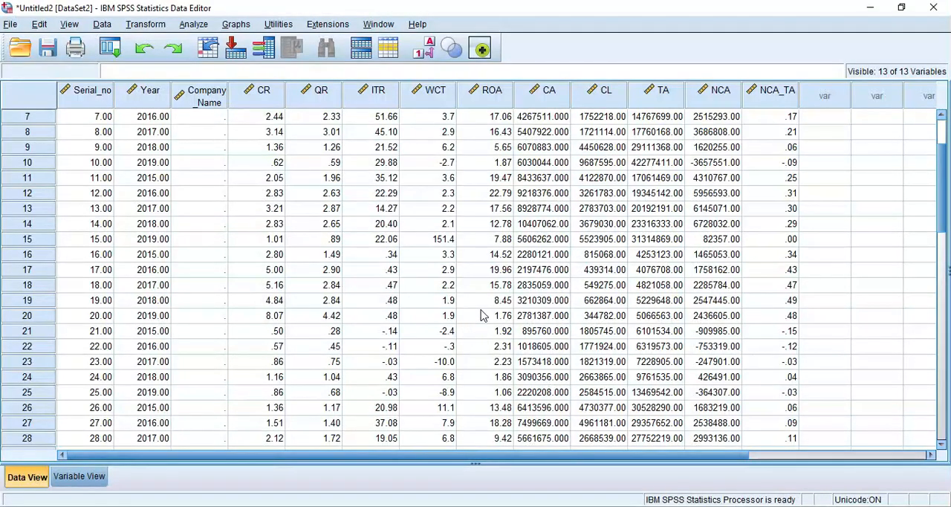
scroll(276, 271, up, 2)
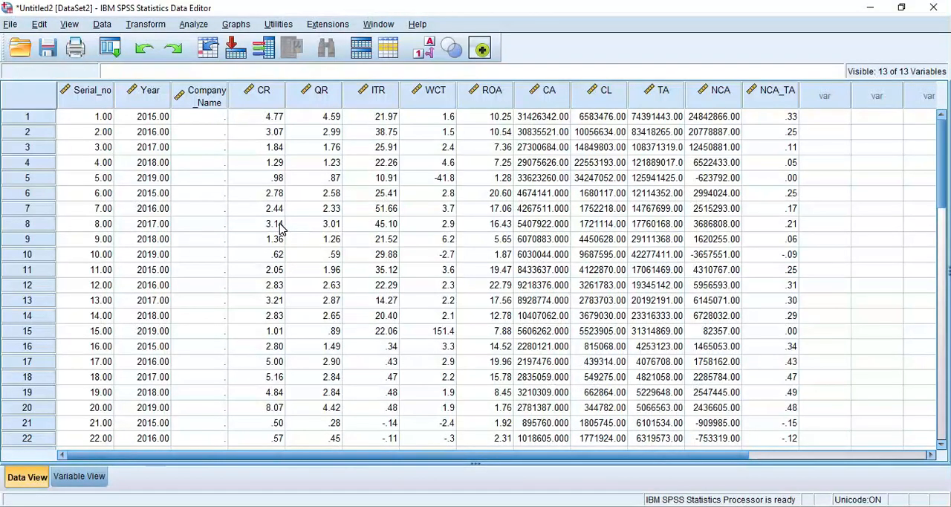
scroll(194, 267, down, 4)
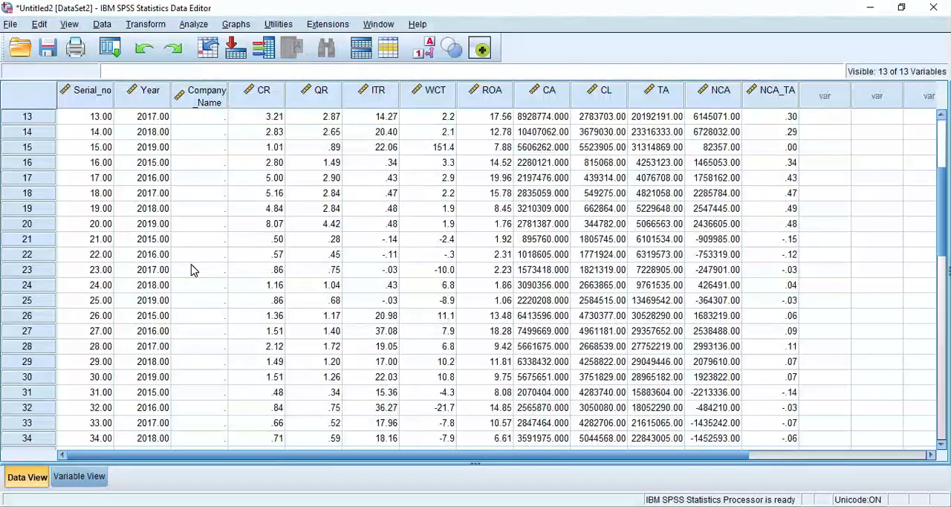
scroll(191, 269, up, 4)
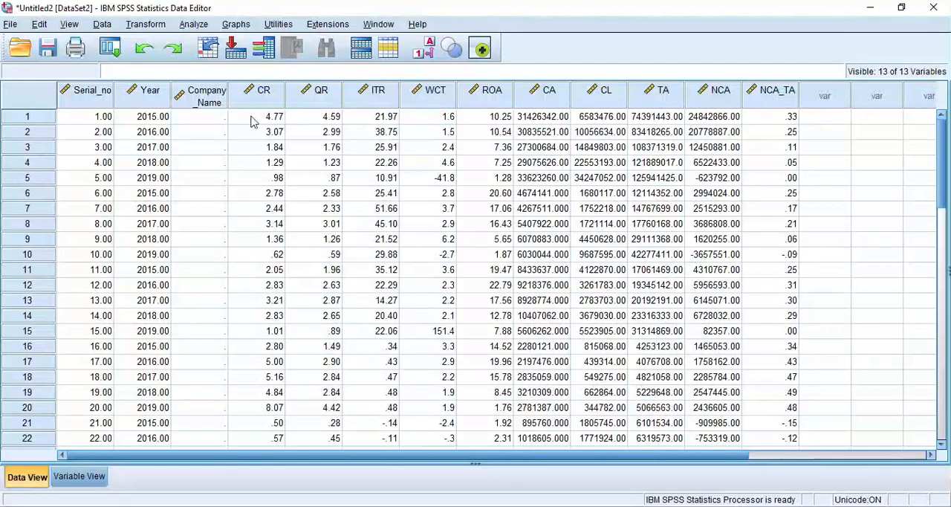
click(92, 477)
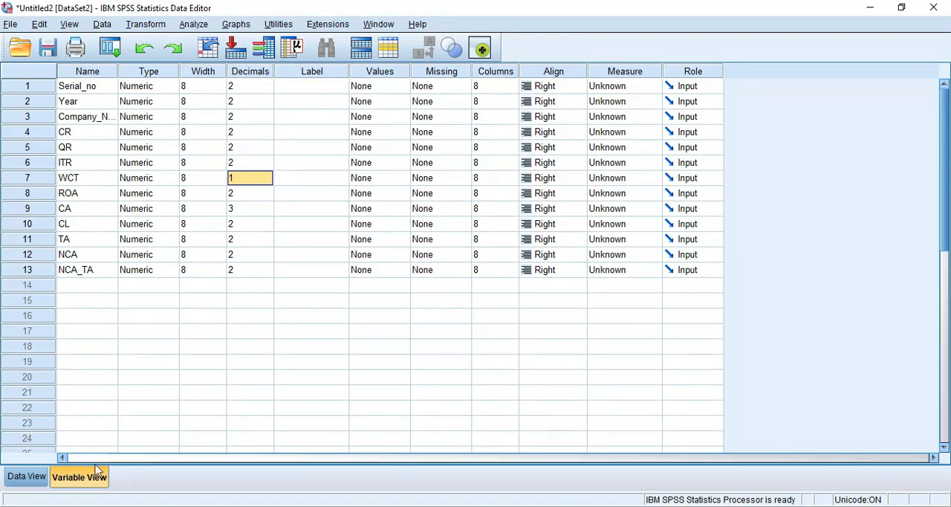
click(26, 478)
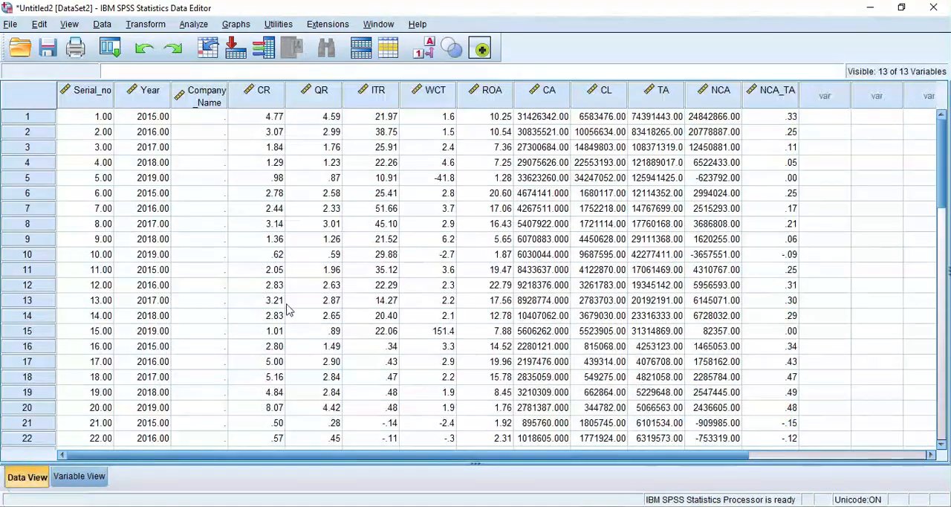
click(324, 93)
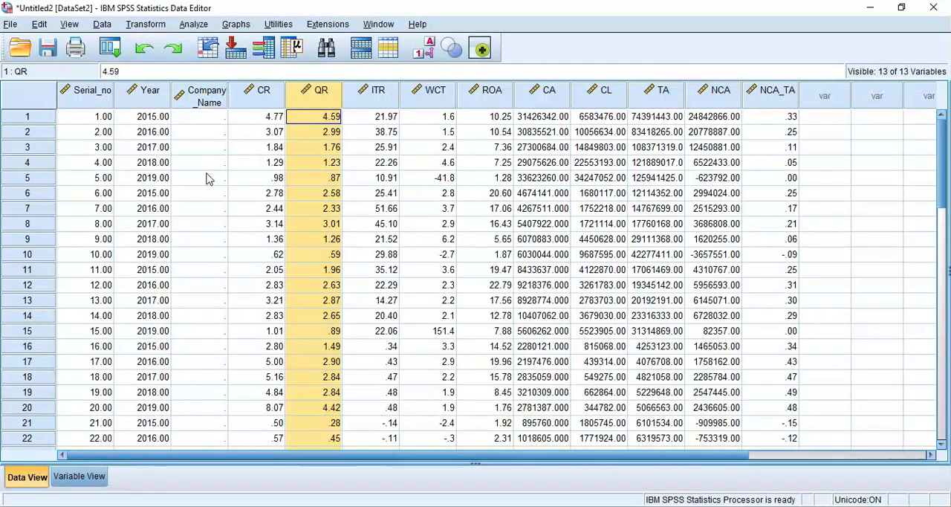
click(195, 244)
- Change the Company_Name variable's type from Numeric to String in Variable View
click(79, 477)
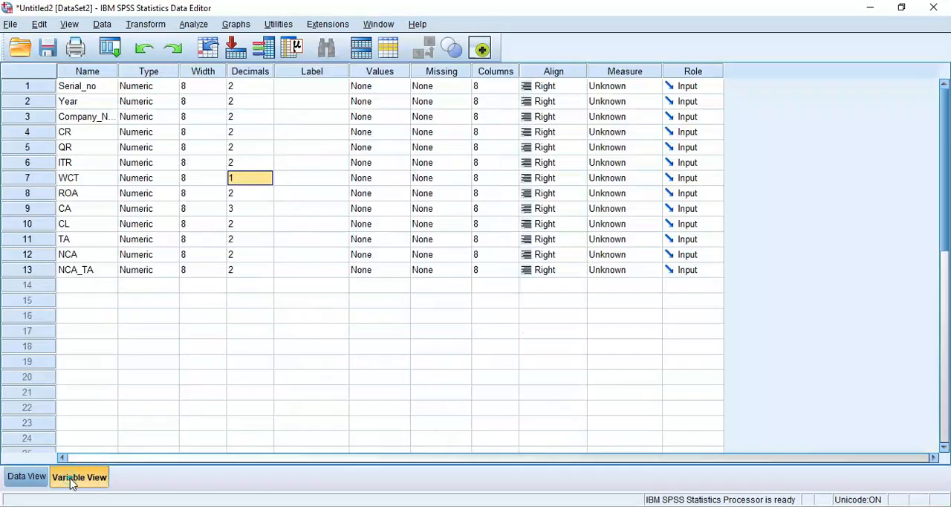
click(163, 118)
click(175, 116)
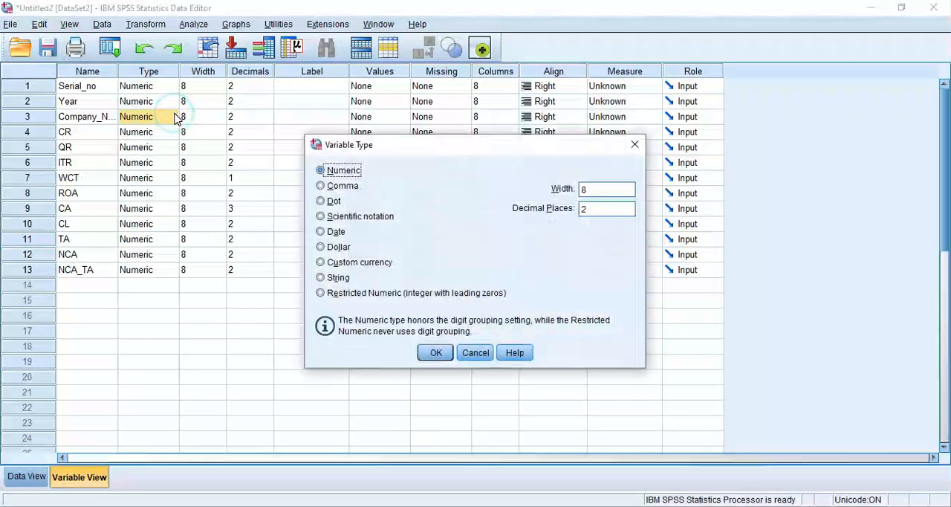
click(320, 277)
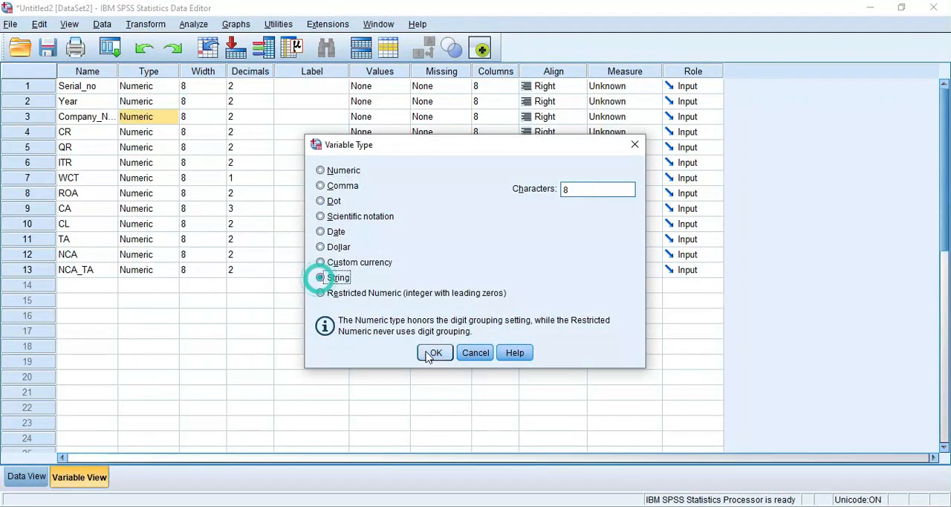
click(442, 356)
- Copy the company names in C2:C41 on Excel's Sheet1 and paste them into SPSS Data View from the first Company_Name cell
key(alt+Tab)
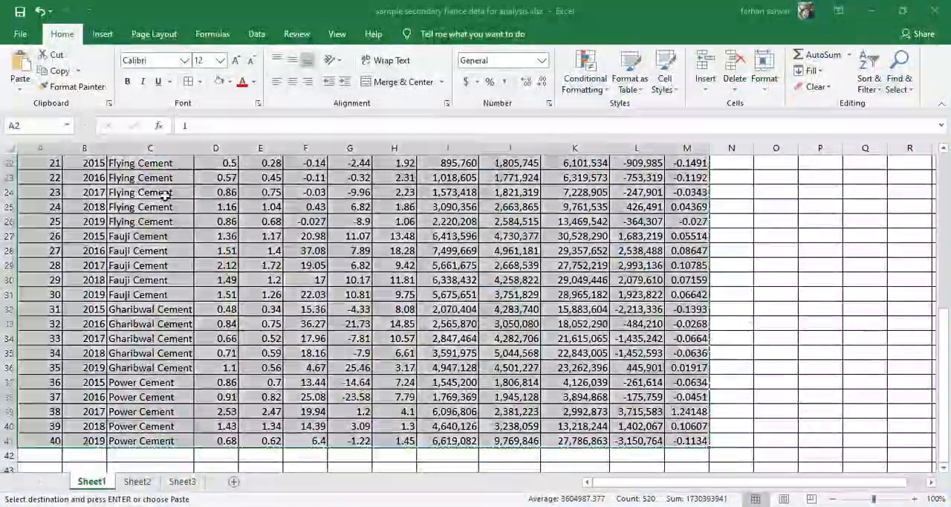
scroll(158, 193, up, 6)
scroll(158, 193, up, 1)
drag(149, 174, 172, 442)
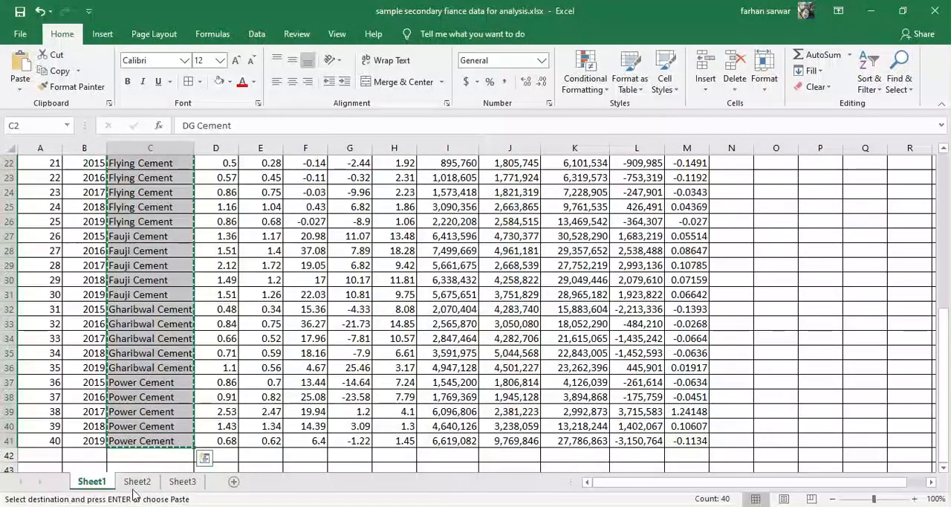
key(alt+Tab)
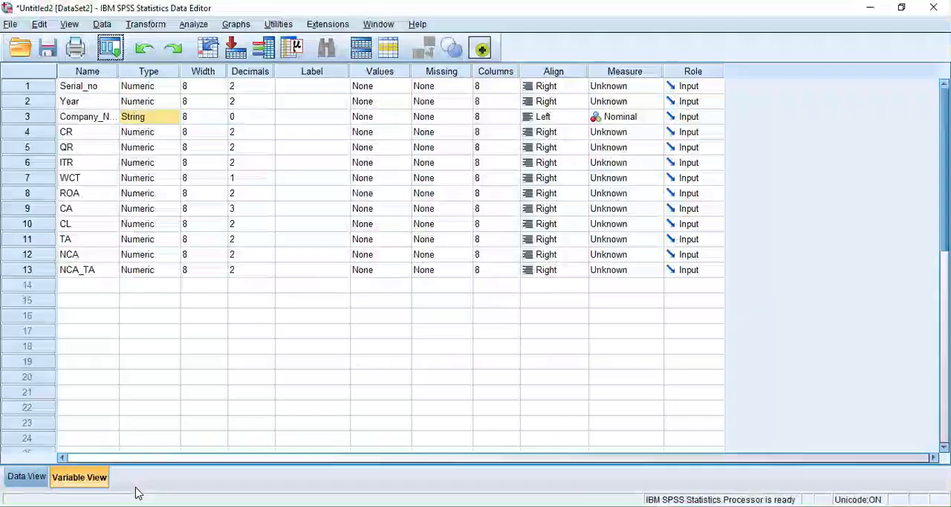
click(81, 480)
click(22, 483)
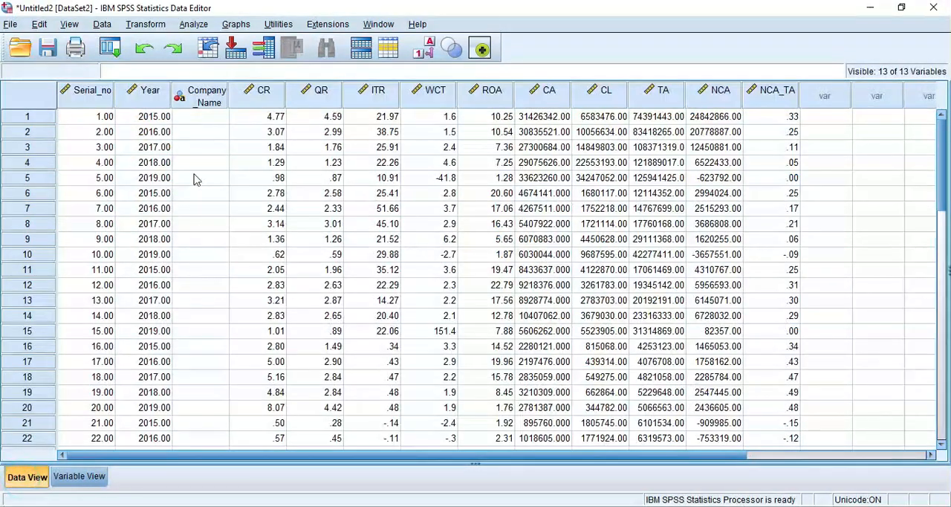
click(204, 117)
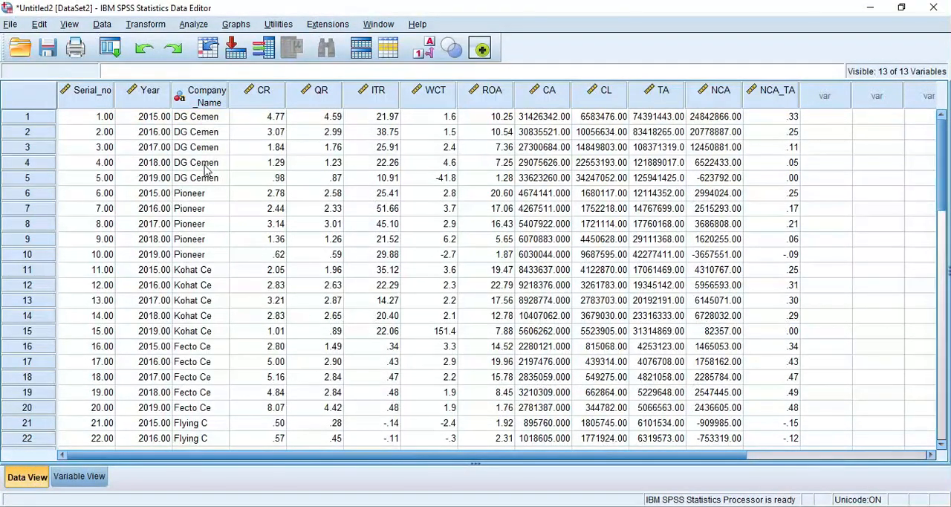
- Widen the Company_Name column in Data View to a column width of 12
click(208, 238)
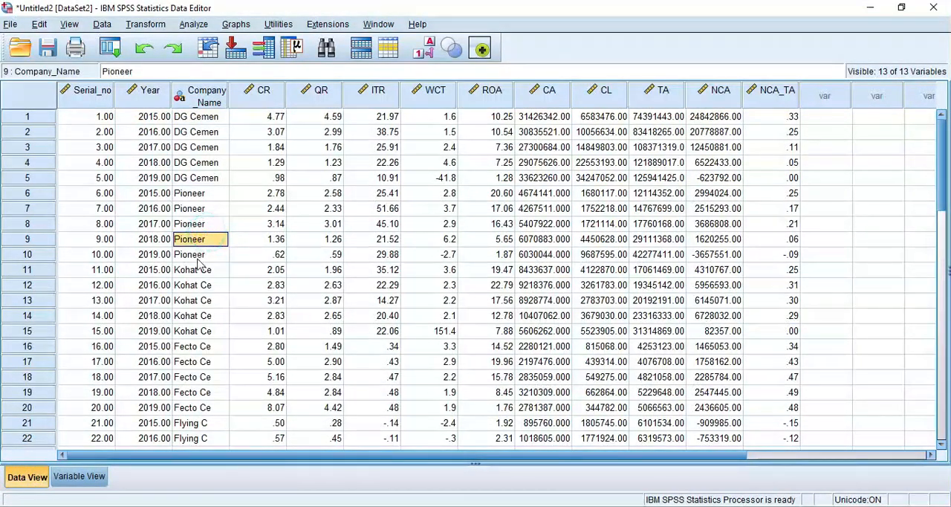
click(225, 99)
drag(228, 99, 252, 186)
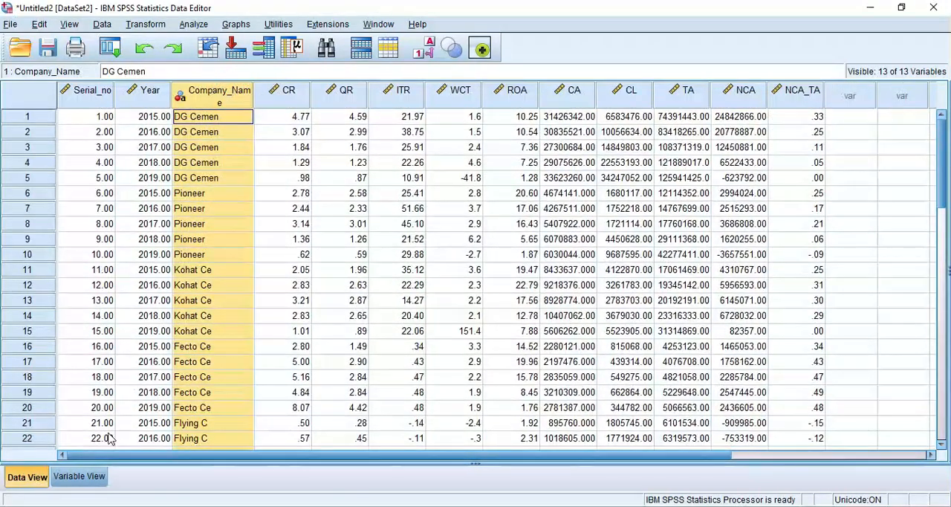
- Increase the Company_Name variable's Width in Variable View enough to hold the full company names in the Excel sheet
click(78, 477)
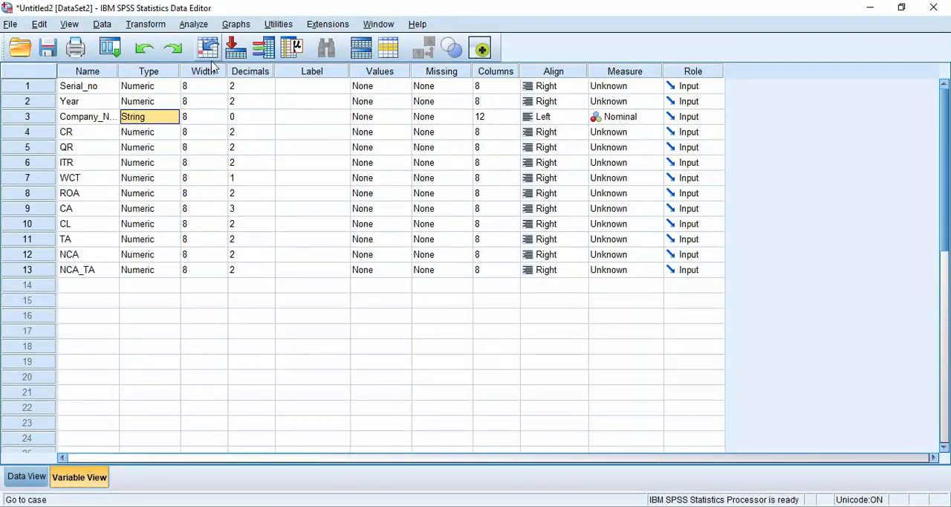
click(205, 116)
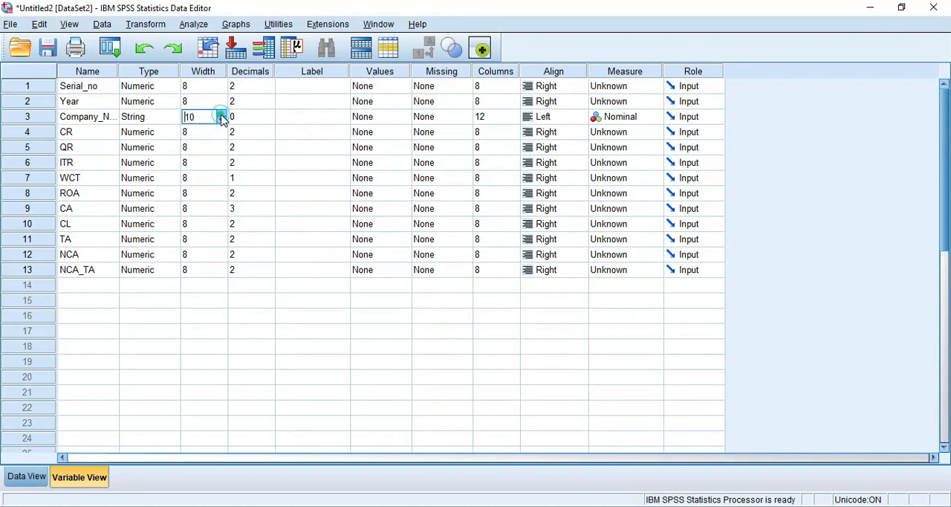
key(alt+Tab)
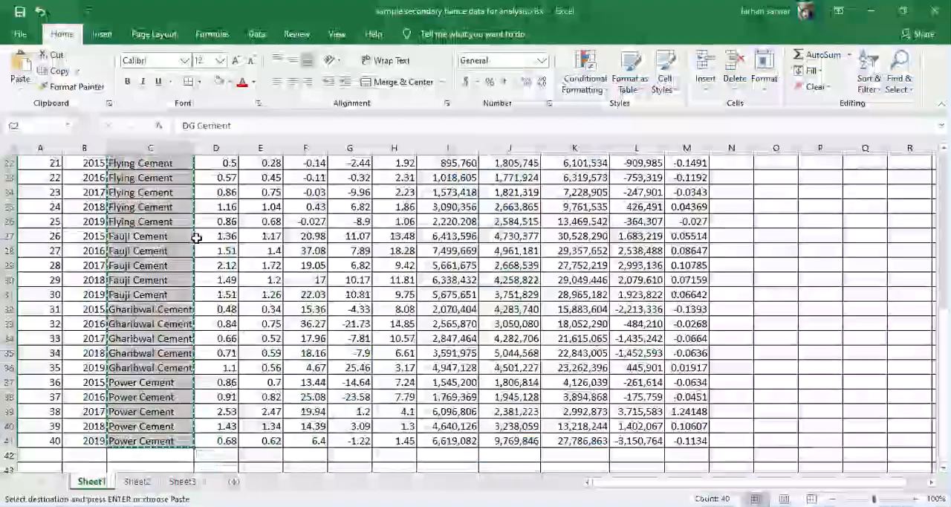
key(alt+Tab)
- Clear the truncated company names from rows 1 to 40 of the Company_Name column in Data View
click(29, 478)
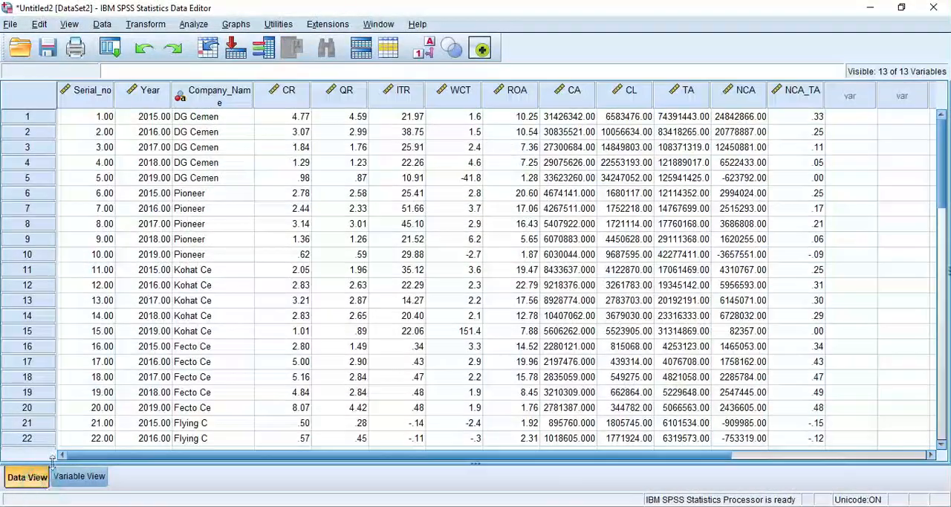
click(260, 190)
click(218, 104)
click(216, 119)
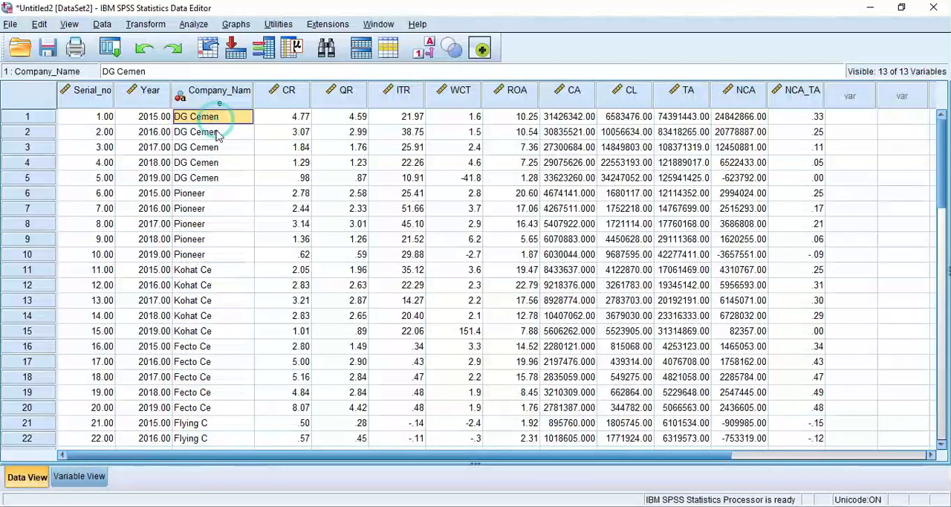
drag(216, 120, 208, 399)
key(Delete)
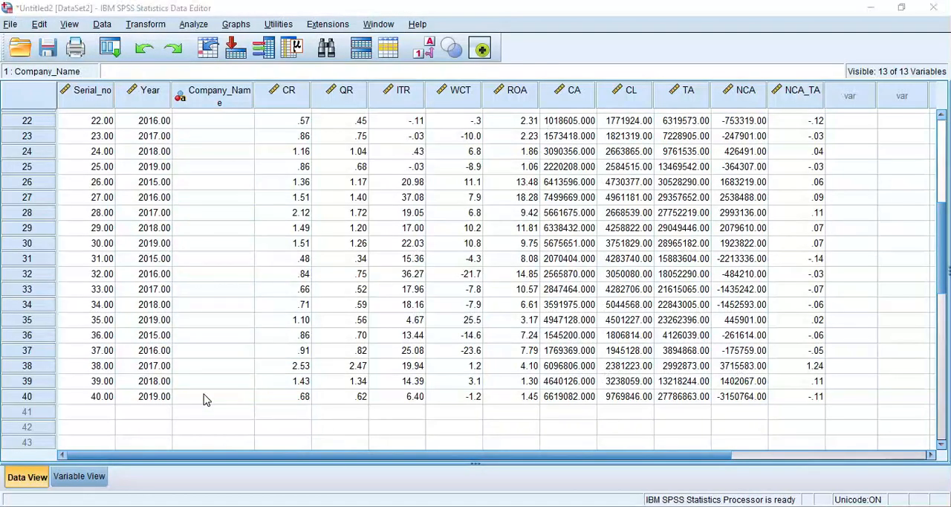
- Paste the copied company names again from the first Company_Name cell and check the column down to row 40
key(alt+Tab)
key(alt+Tab)
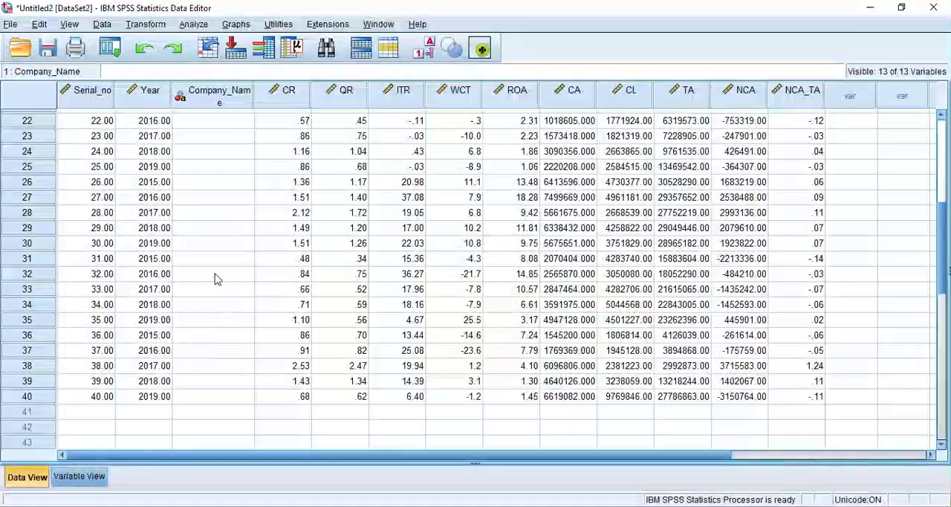
scroll(212, 276, up, 7)
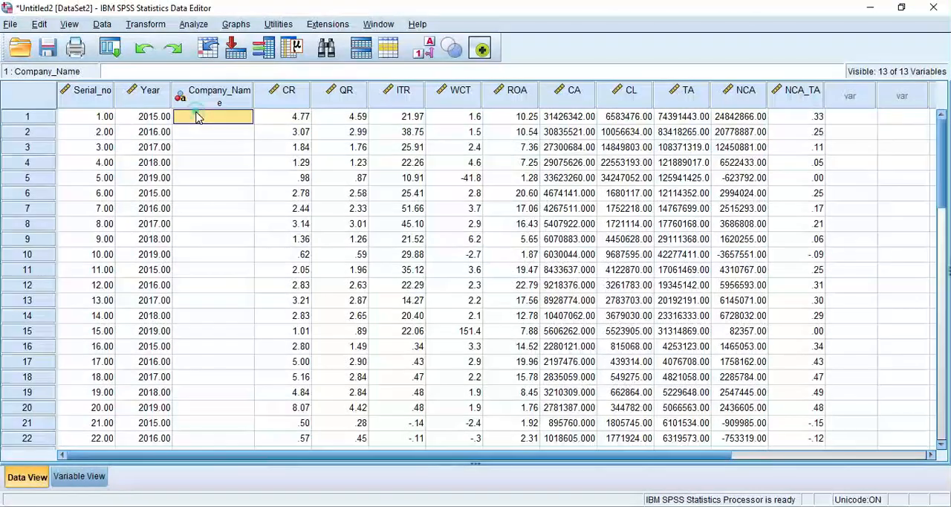
key(ctrl+v)
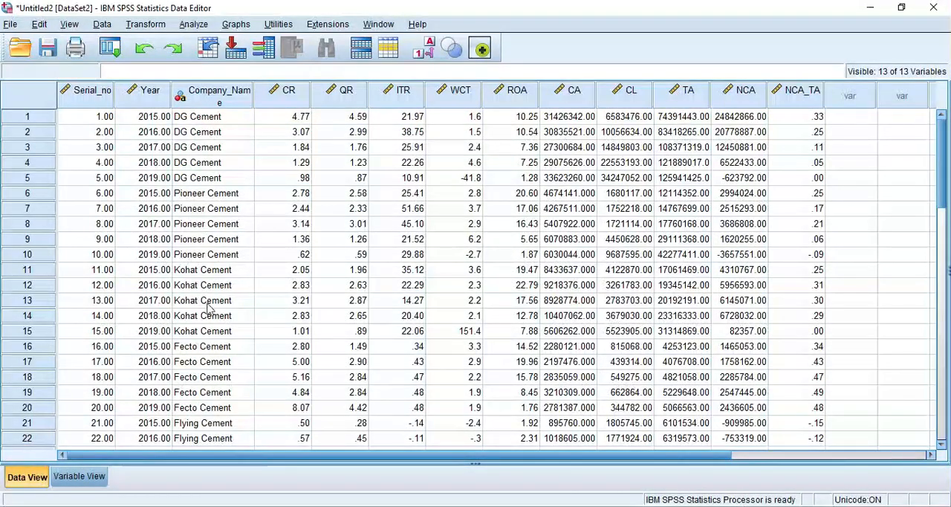
scroll(211, 271, down, 6)
scroll(211, 271, down, 4)
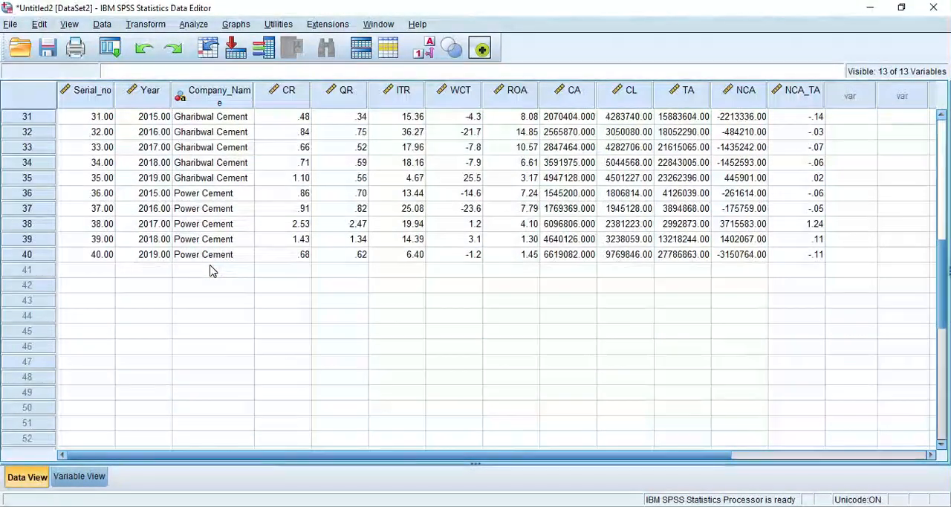
scroll(211, 272, up, 10)
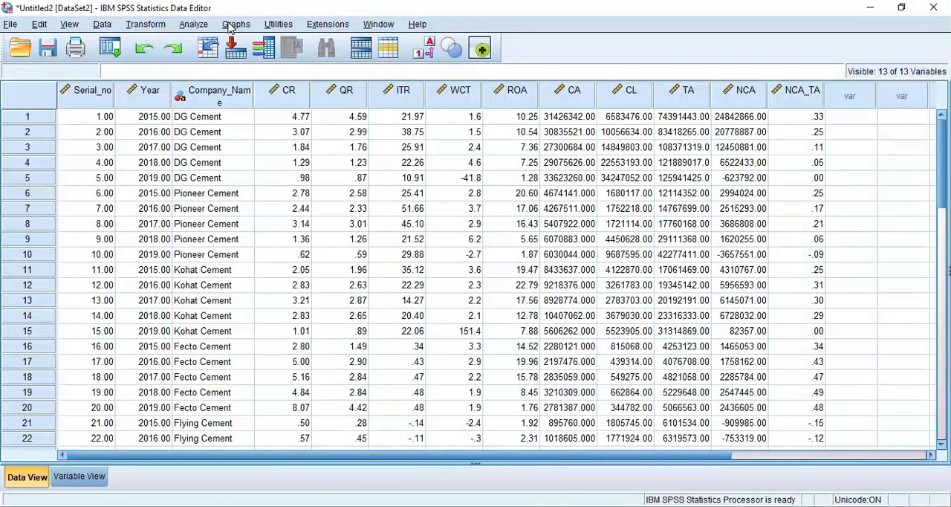
click(193, 23)
mouse_move(257, 66)
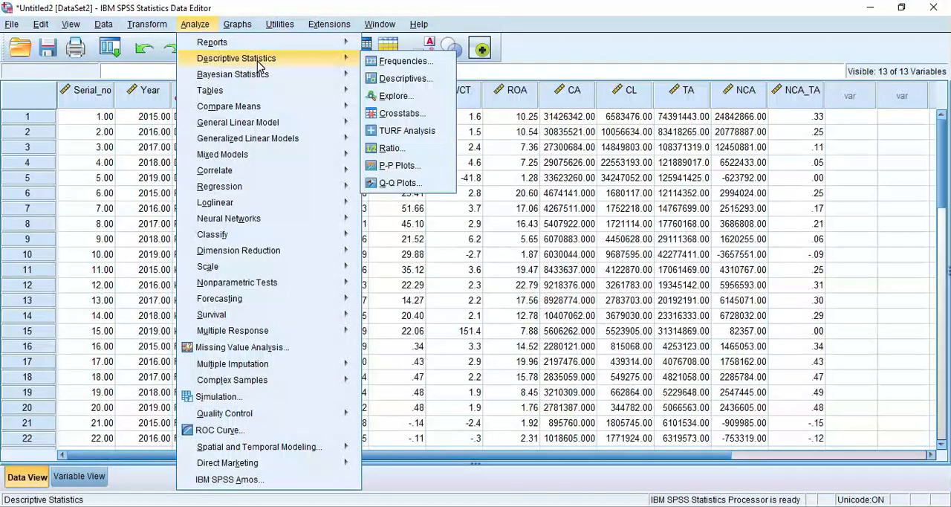
click(403, 63)
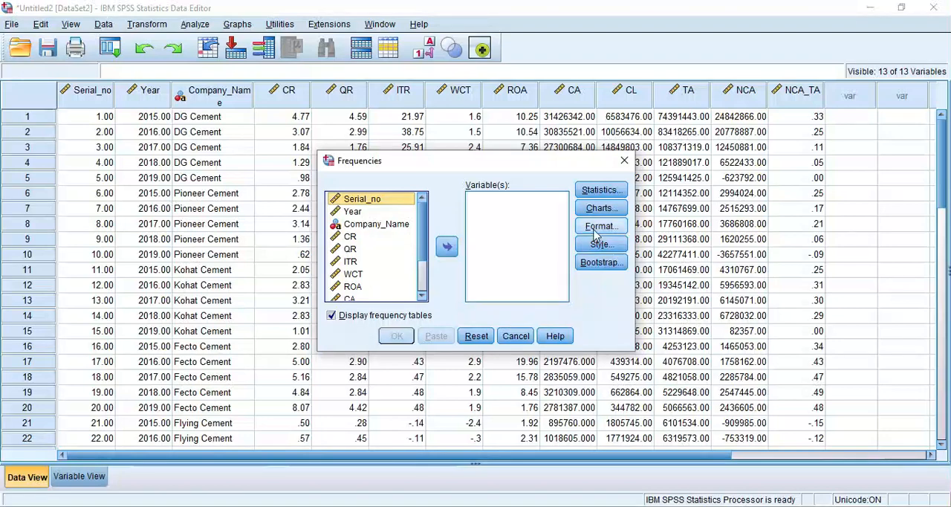
click(515, 336)
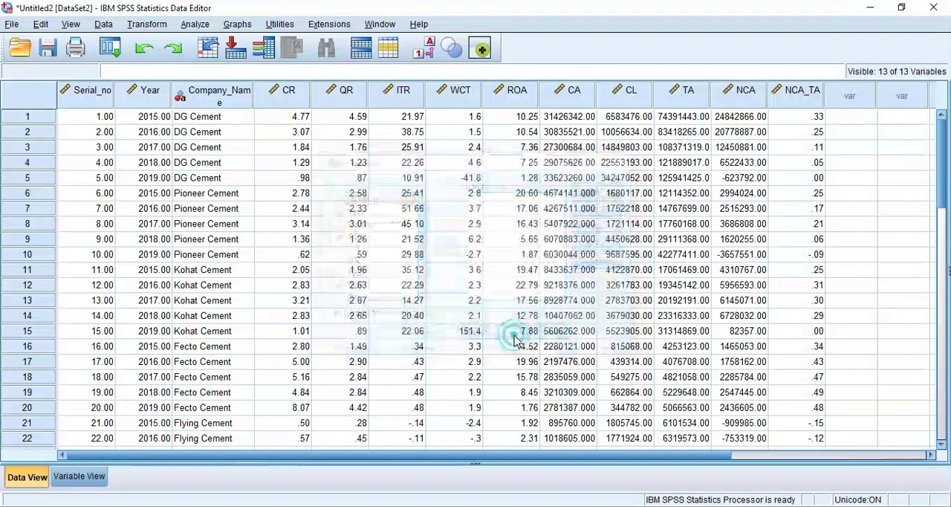
- Start a Means comparison and assign Company_Name as the independent variable
click(196, 24)
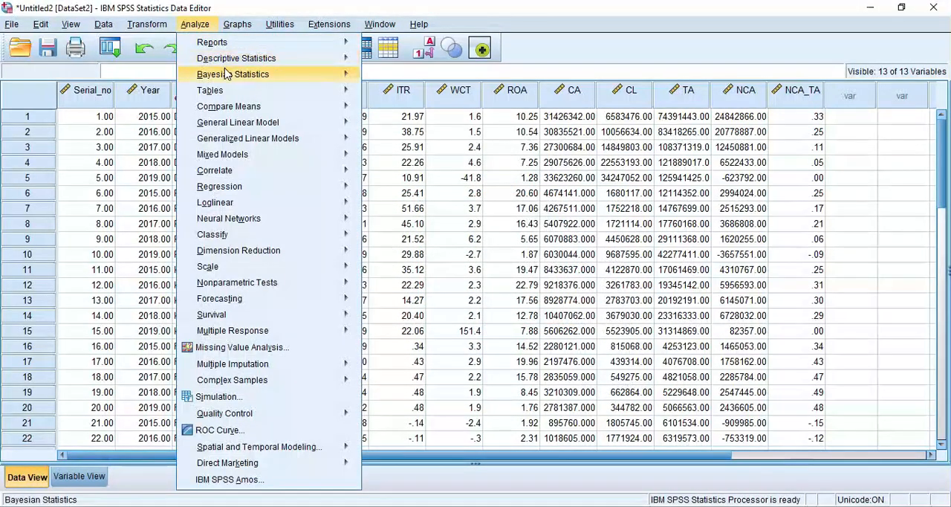
mouse_move(241, 112)
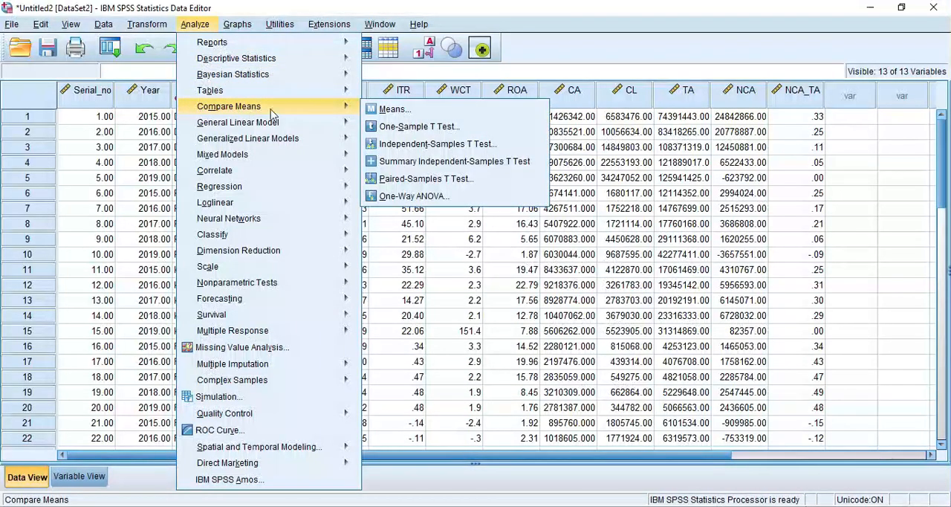
click(420, 111)
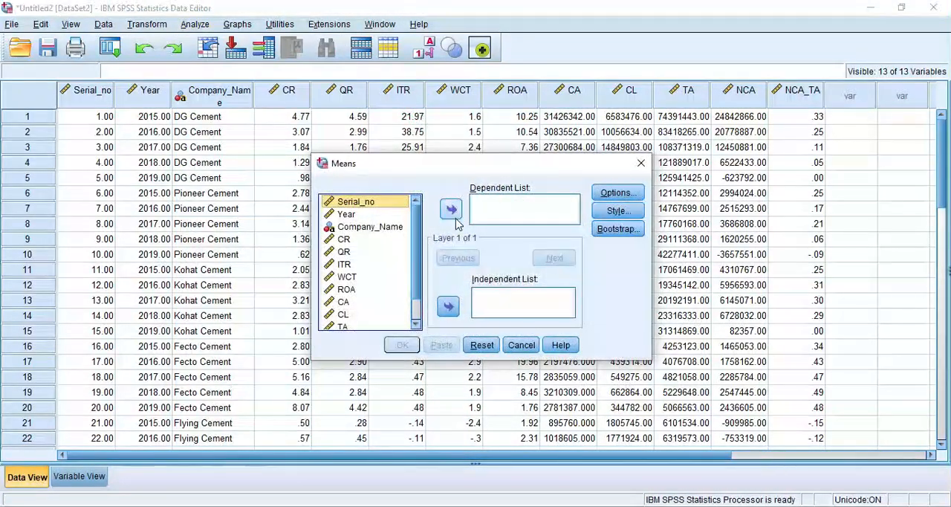
click(368, 226)
click(448, 306)
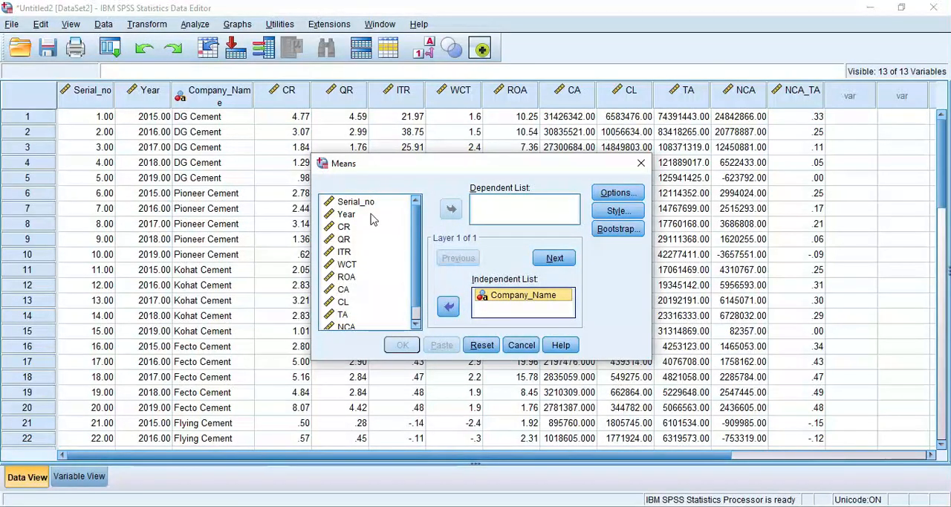
- Add CA, CL and ROA as the dependent variables of the Means analysis
scroll(354, 257, down, 1)
scroll(353, 260, up, 1)
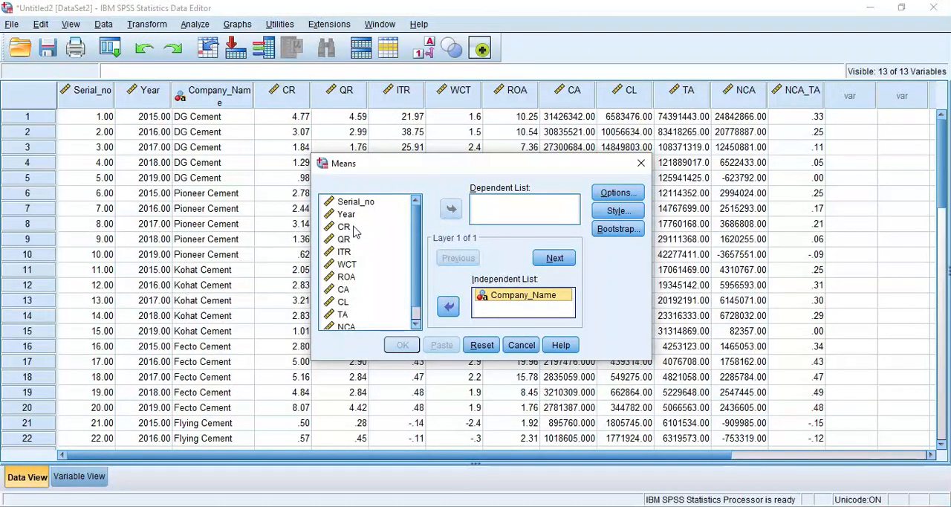
click(347, 291)
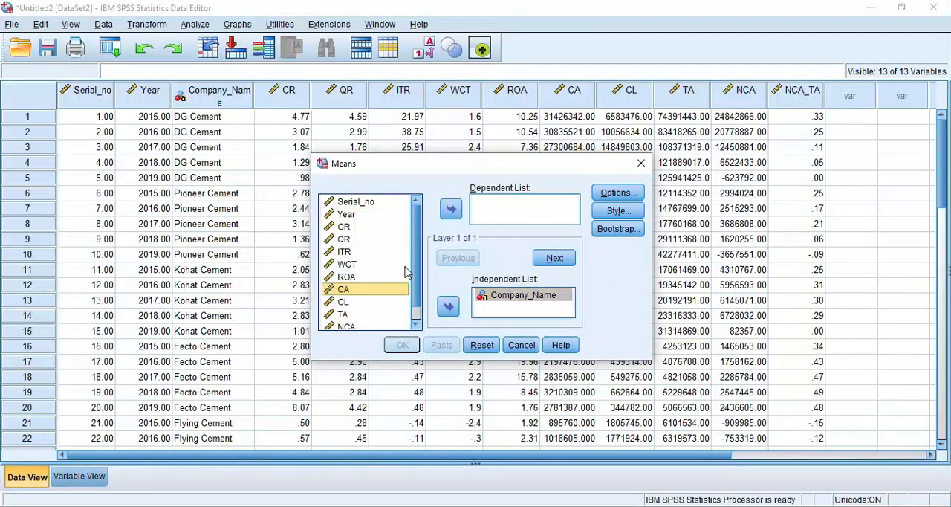
click(451, 209)
click(344, 291)
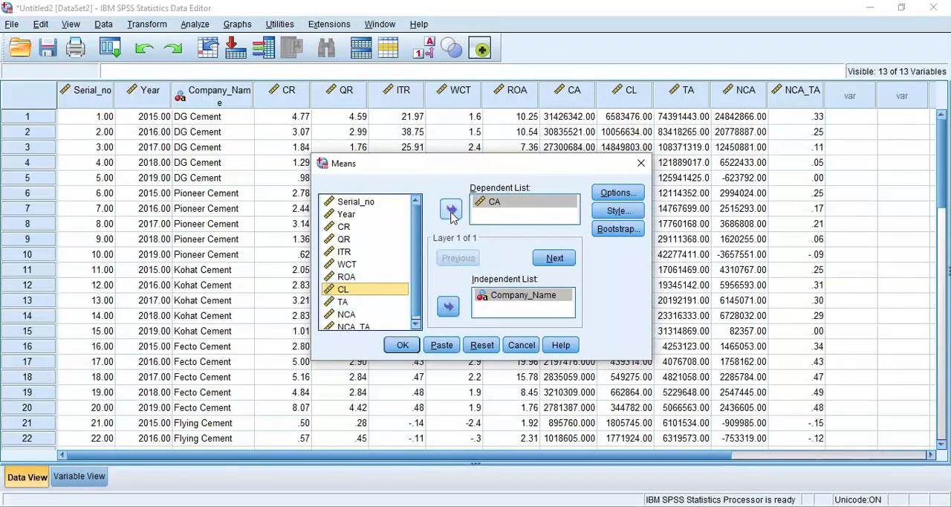
click(451, 209)
click(355, 276)
click(451, 208)
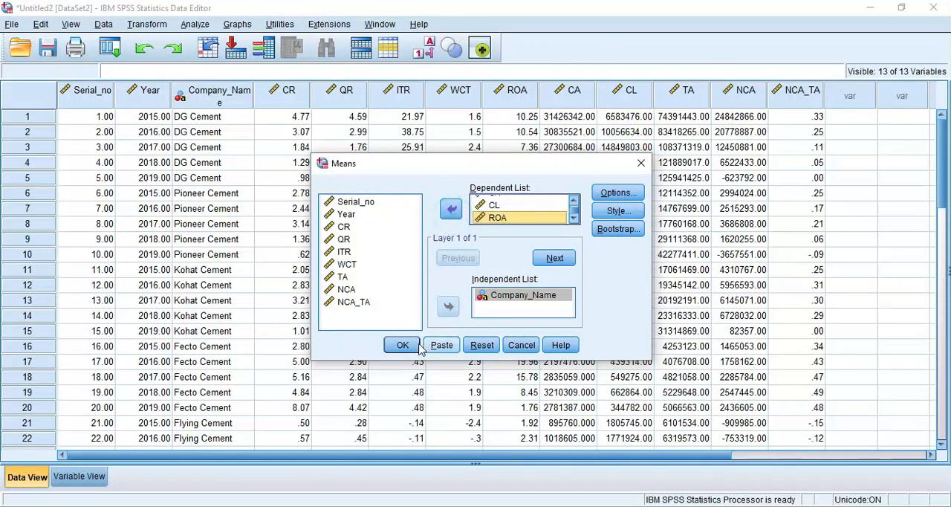
- Add Variance, Minimum and Maximum to the cell statistics and run the Means analysis
click(604, 196)
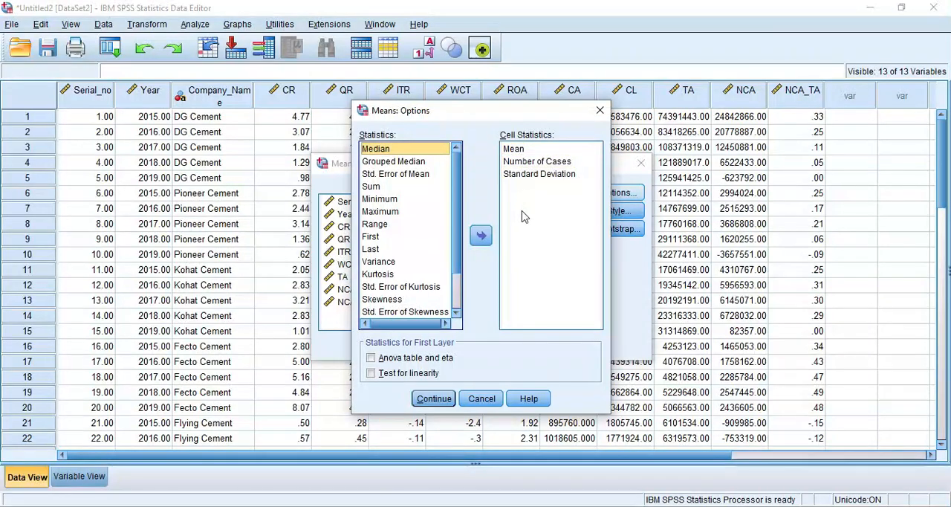
click(379, 261)
click(484, 239)
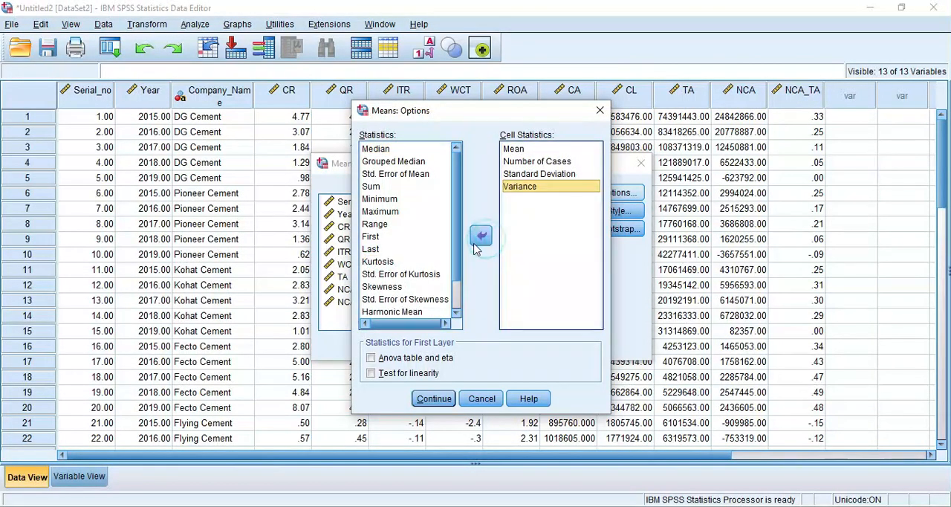
scroll(416, 276, down, 1)
scroll(402, 239, up, 1)
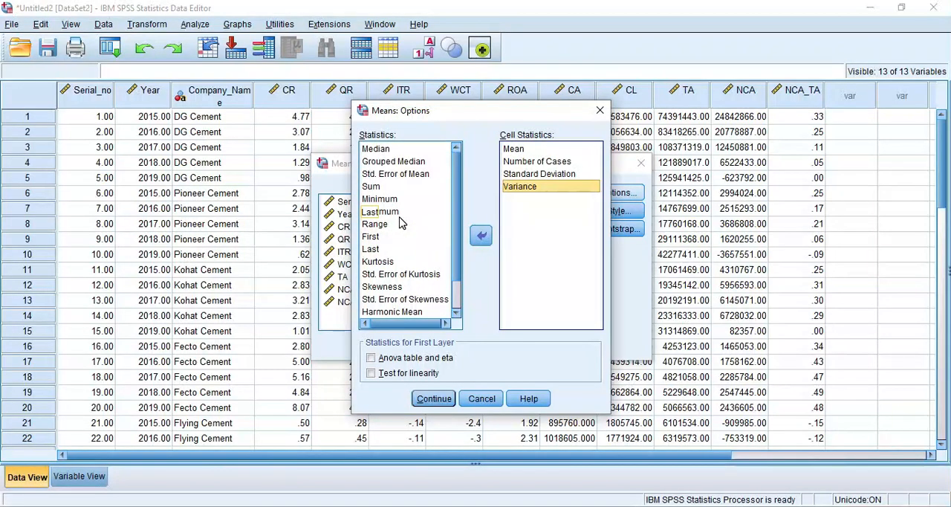
click(380, 198)
click(482, 235)
click(402, 199)
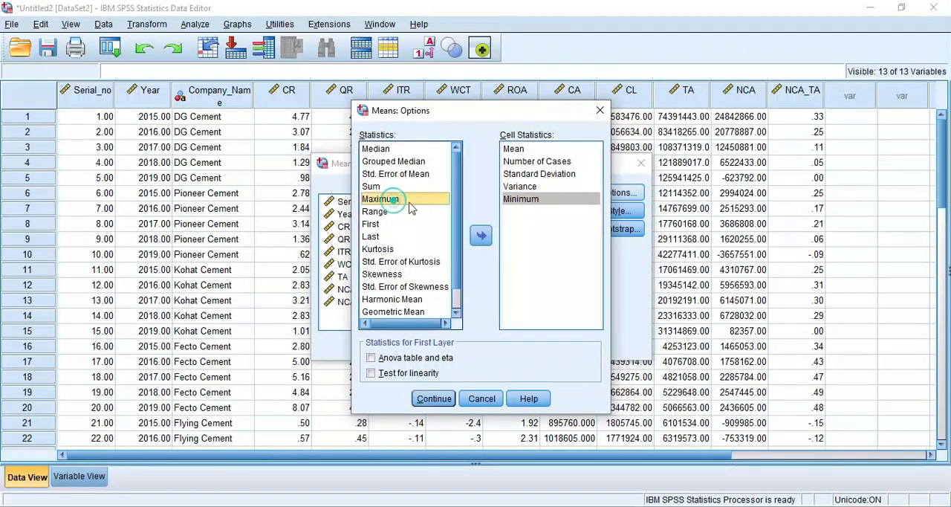
click(481, 235)
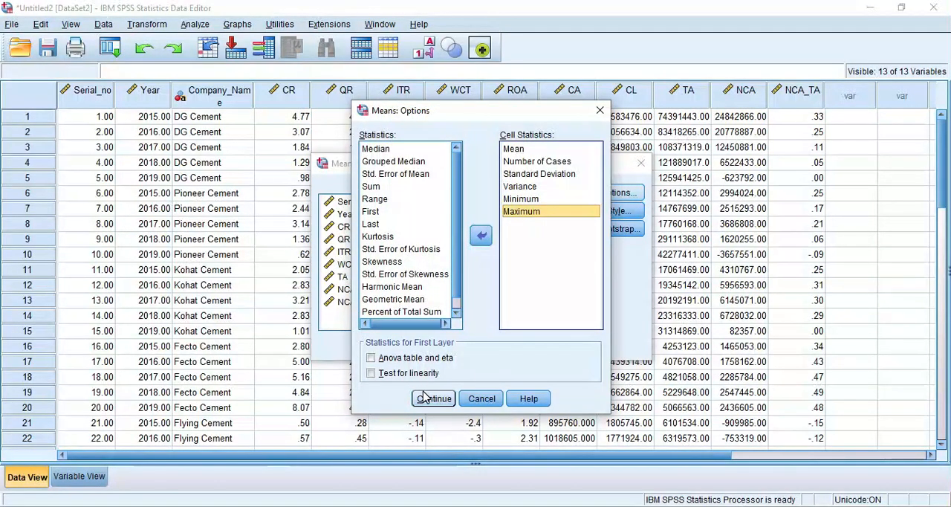
click(433, 398)
click(396, 347)
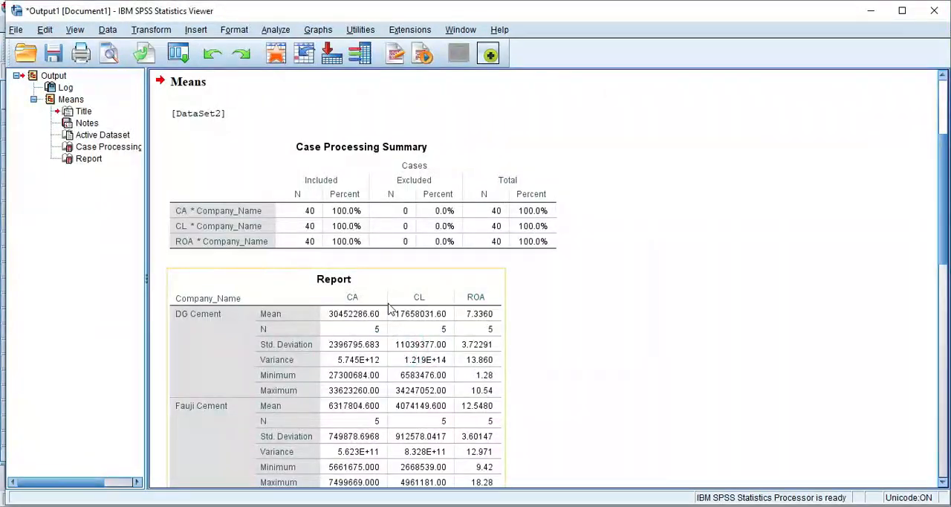
- Examine the Case Processing Summary and the Report table's CA, CL and ROA statistics for each cement company and the total
scroll(359, 260, down, 5)
scroll(360, 262, up, 3)
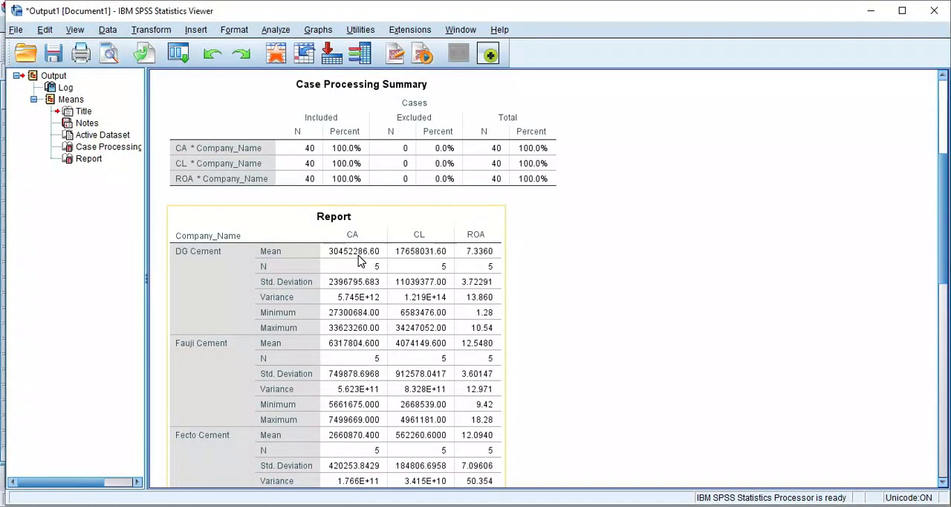
scroll(360, 260, down, 5)
scroll(351, 283, up, 7)
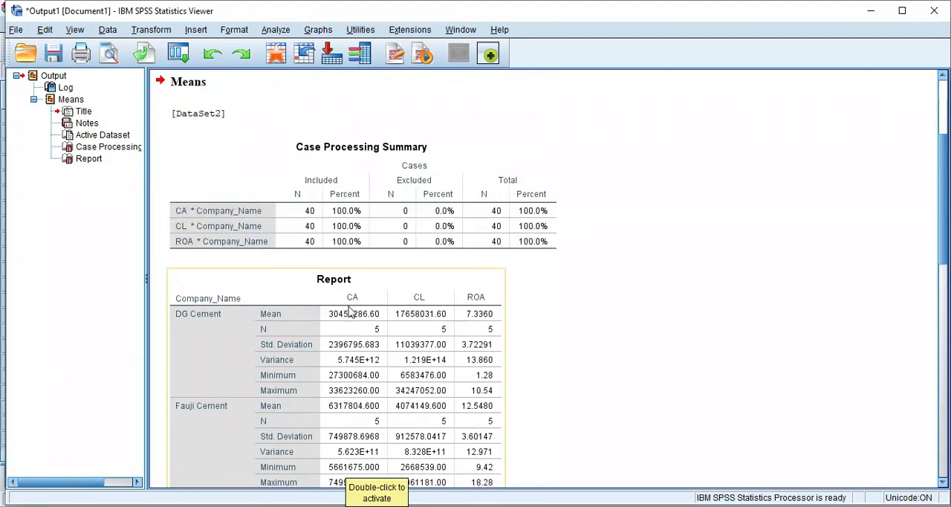
scroll(361, 296, down, 2)
scroll(362, 296, down, 3)
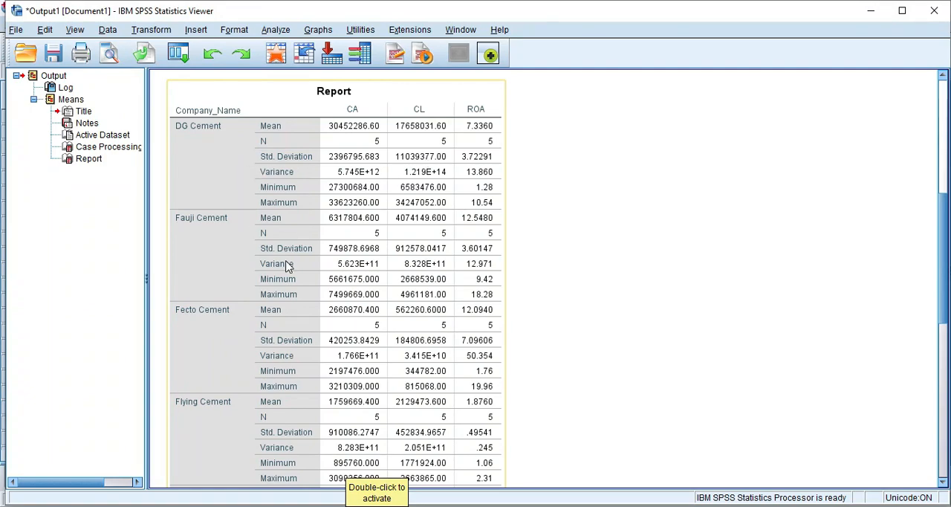
scroll(288, 266, down, 10)
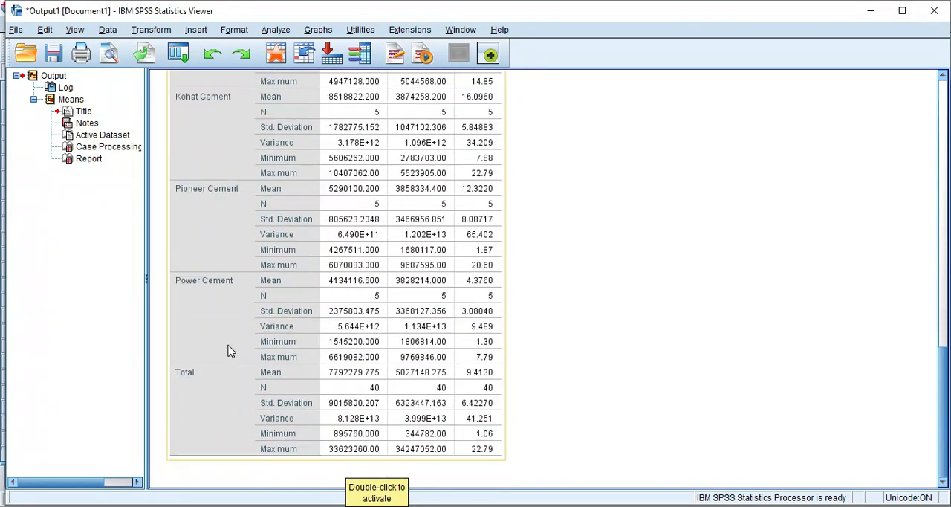
scroll(228, 351, up, 1)
scroll(228, 350, down, 1)
scroll(331, 275, up, 10)
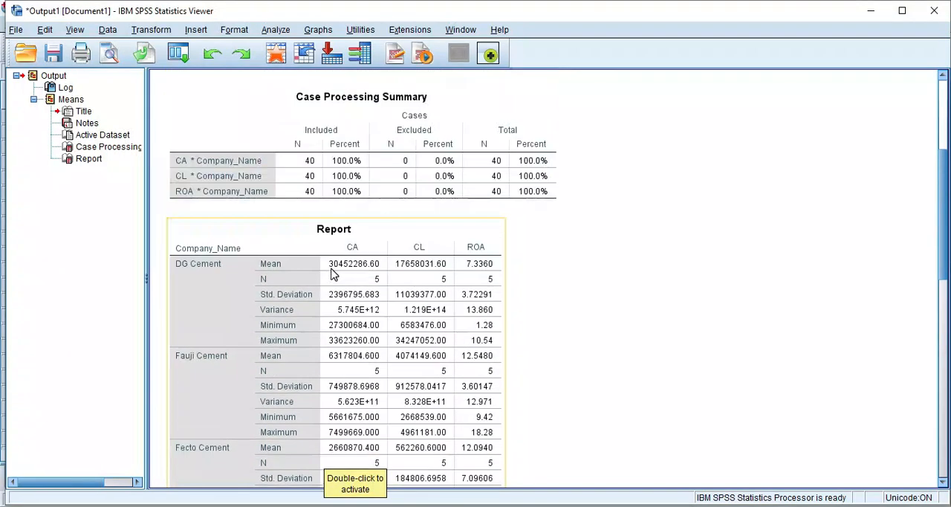
scroll(332, 275, down, 2)
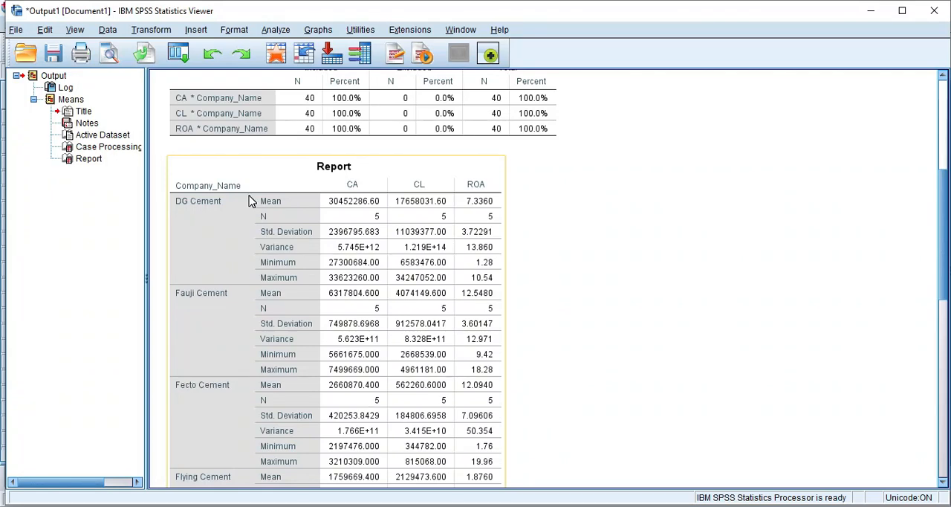
click(676, 391)
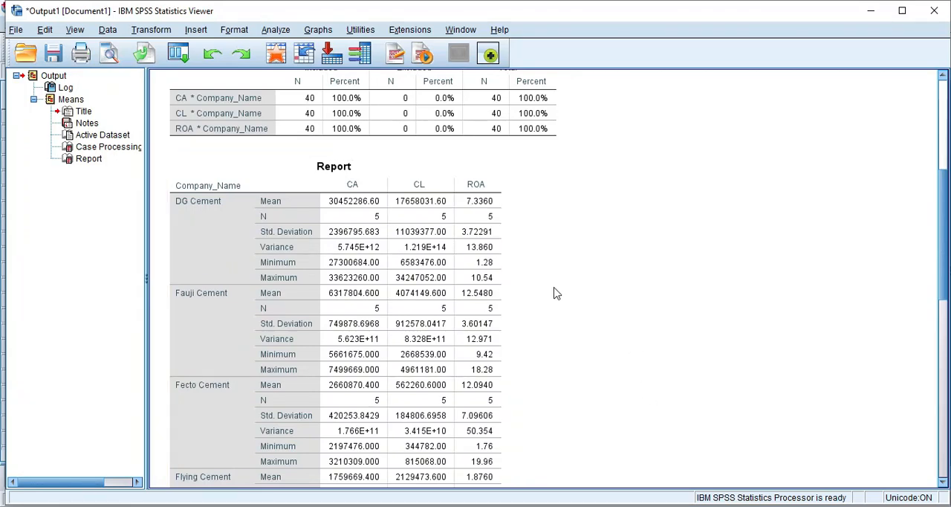
scroll(556, 292, down, 5)
click(312, 247)
click(586, 390)
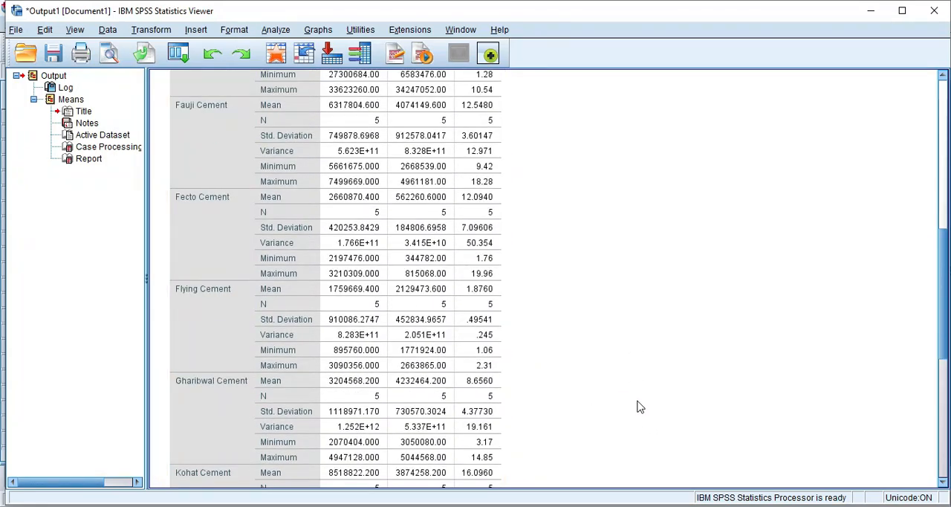